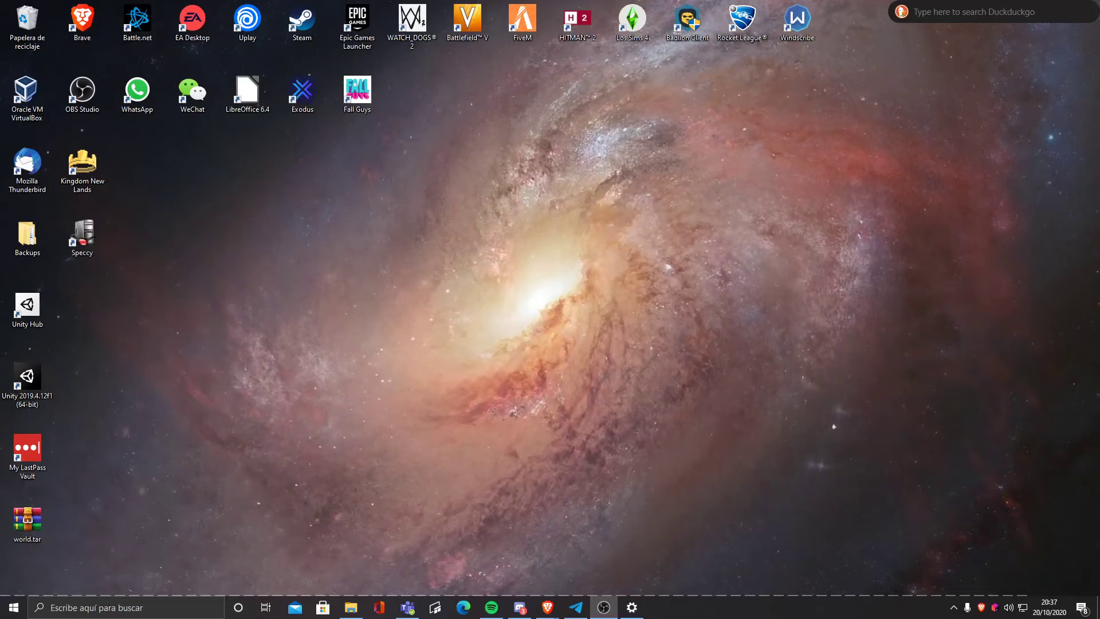
# Alt+Tab over to the Brave browser window
pyautogui.hotkey('alt', 'Tab')
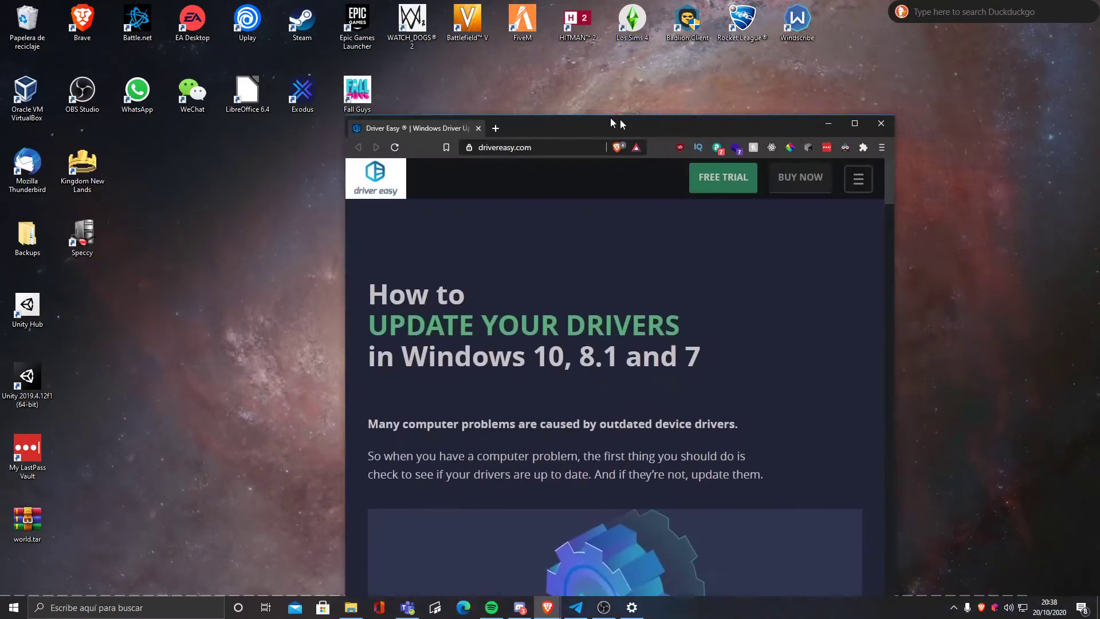
# Maximize Brave and save DriverEasy_Setup.exe from the FREE TRIAL button into Descargas
pyautogui.moveTo(620, 124); pyautogui.dragTo(491, 5)
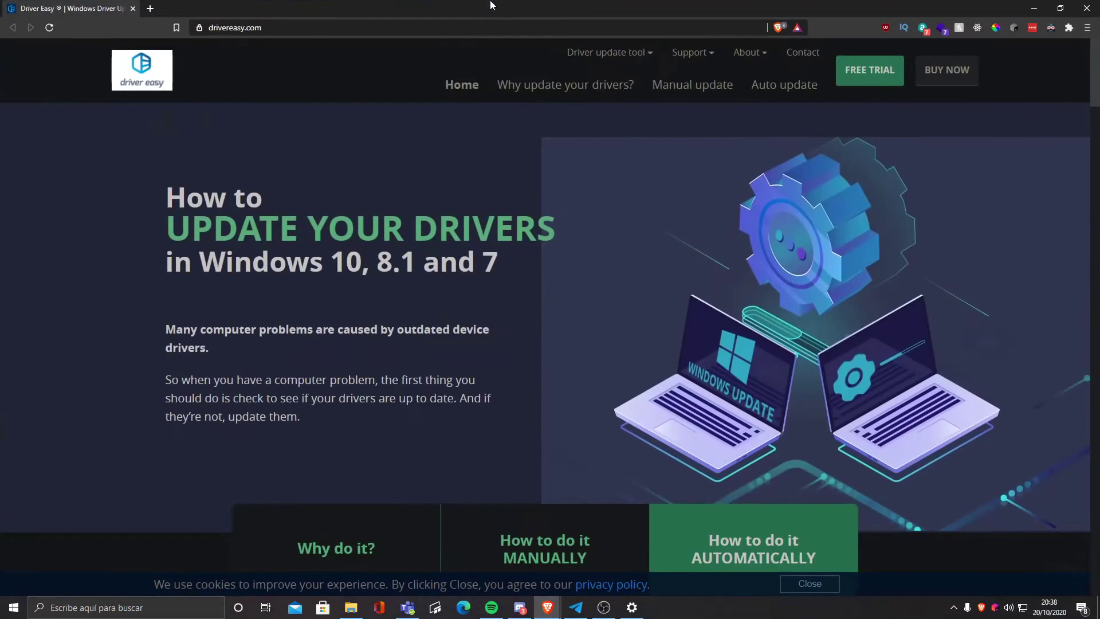
pyautogui.click(872, 71)
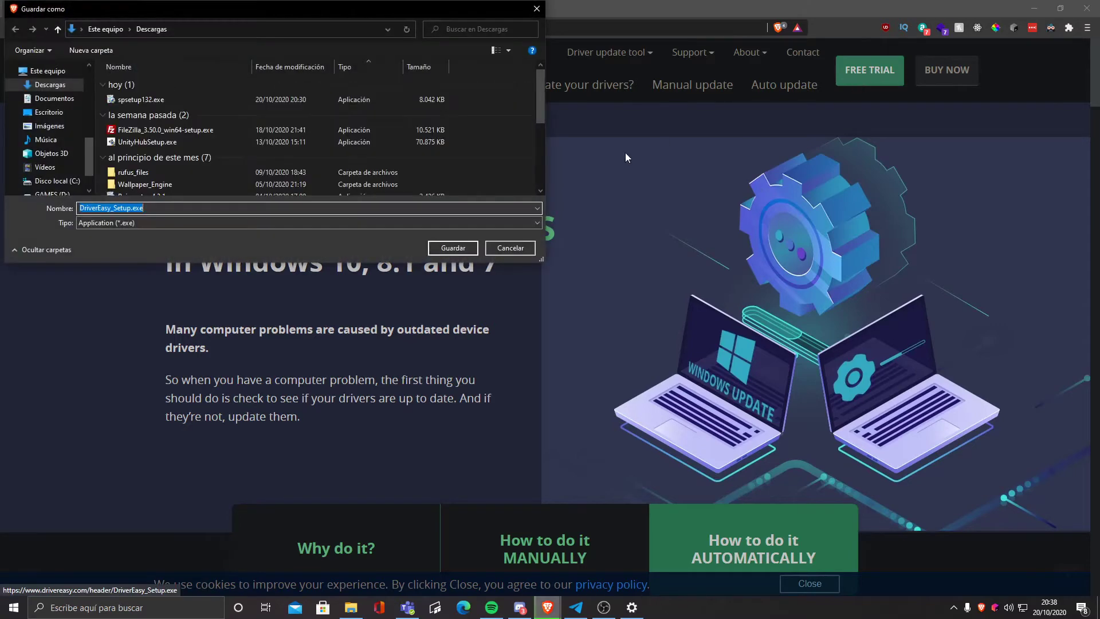
pyautogui.click(441, 250)
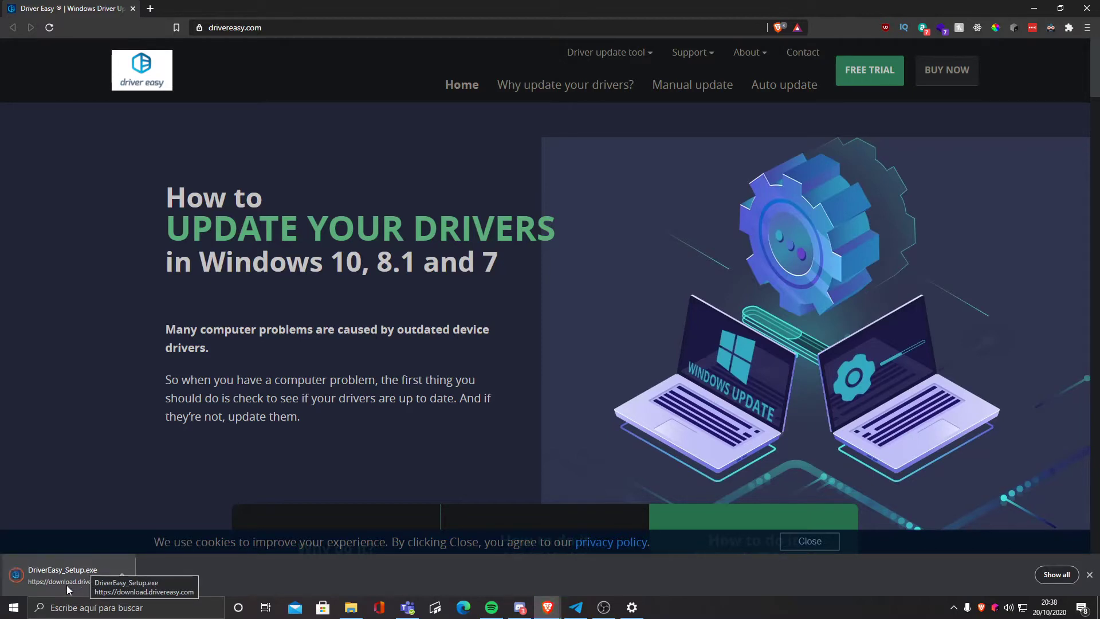
# Launch DriverEasy_Setup.exe from the download shelf and minimize the Descargas folder window
pyautogui.click(58, 578)
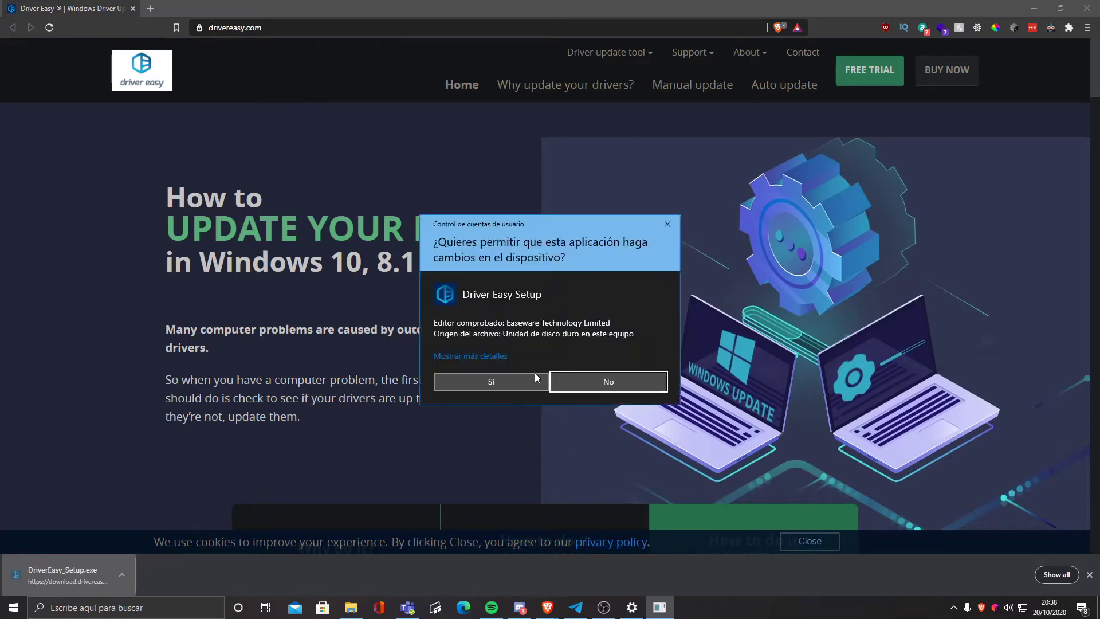
pyautogui.click(521, 379)
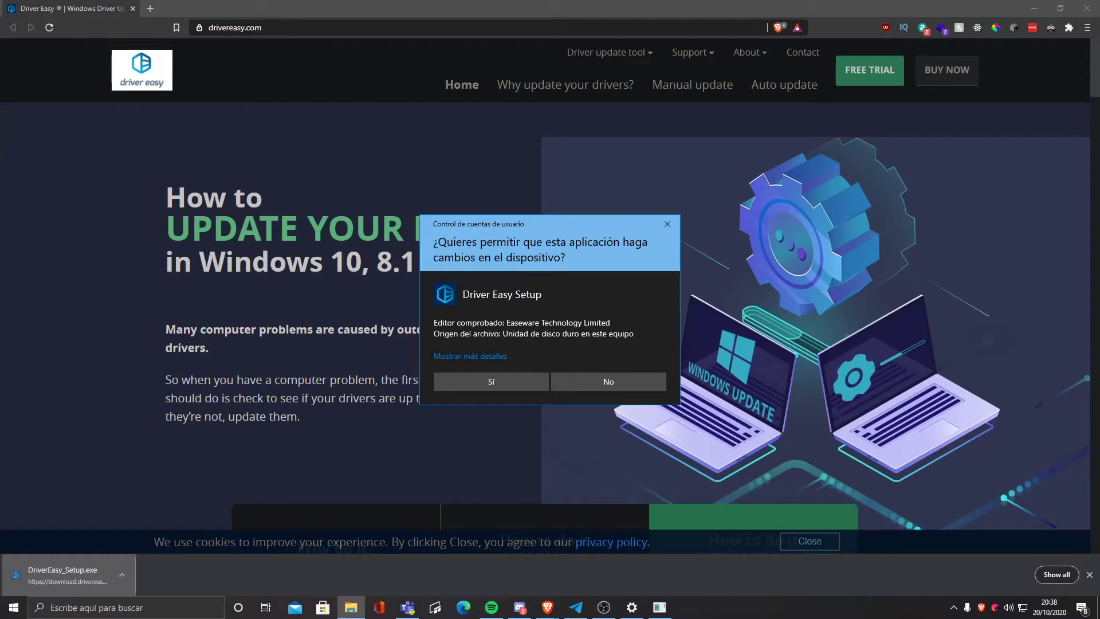
pyautogui.moveTo(1099, 145); pyautogui.dragTo(173, 62)
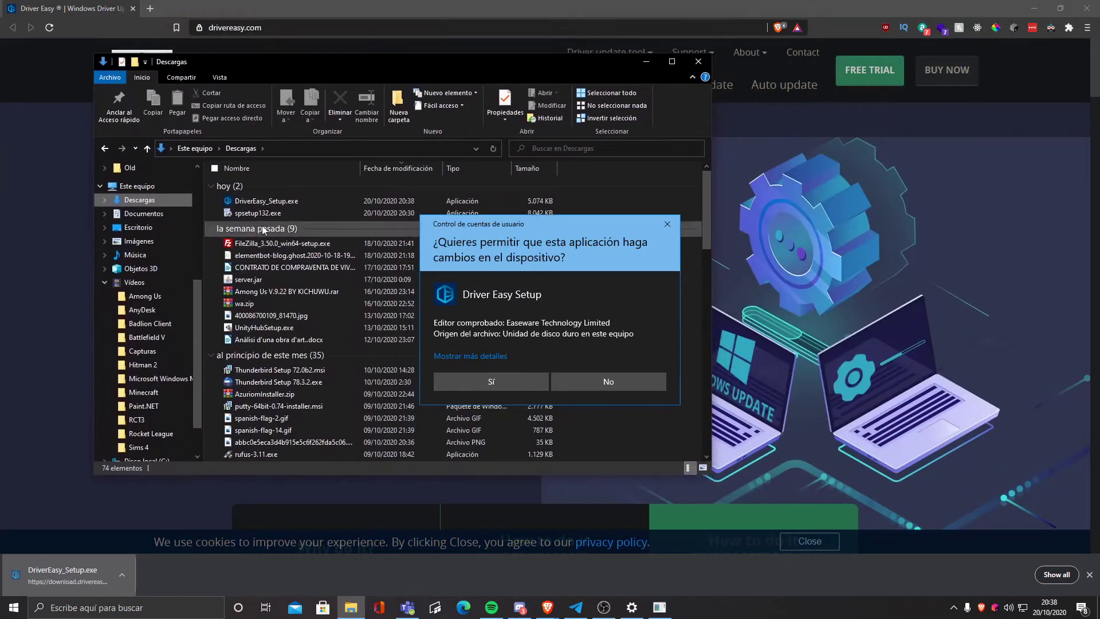
pyautogui.moveTo(308, 62); pyautogui.dragTo(308, 67)
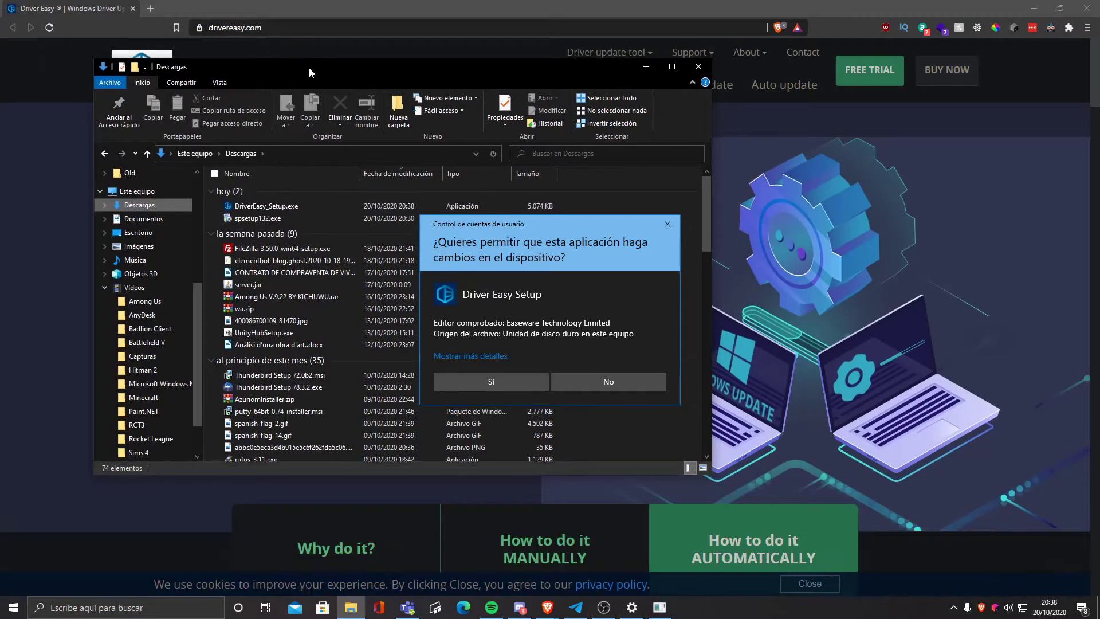
pyautogui.press('super+Down')
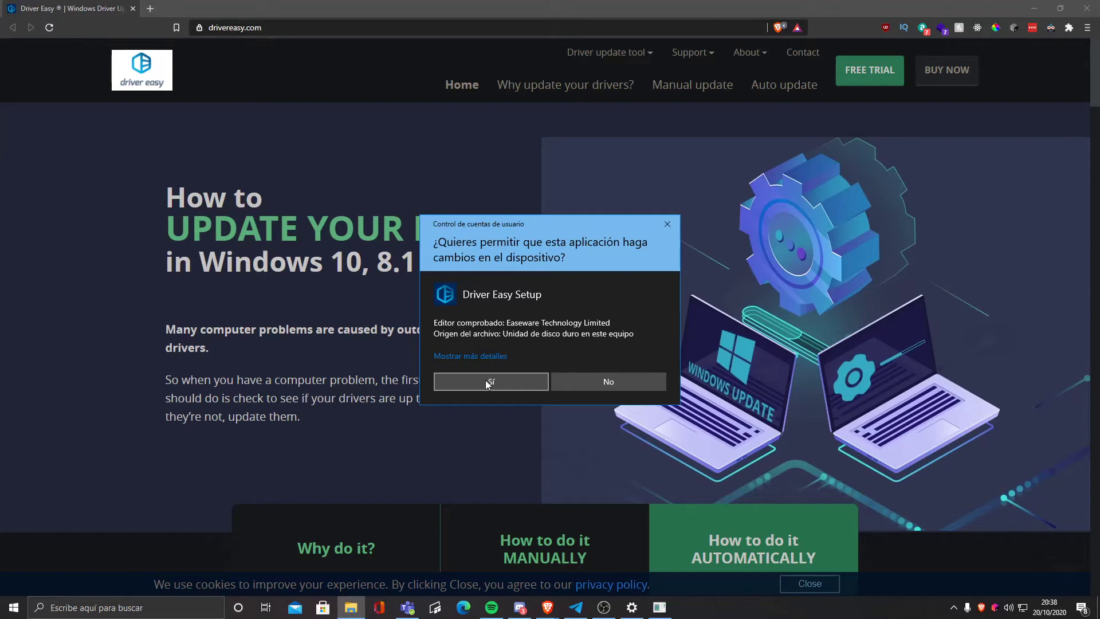
# Allow the installer through UAC, choose English, and show the Custom installation options
pyautogui.click(486, 381)
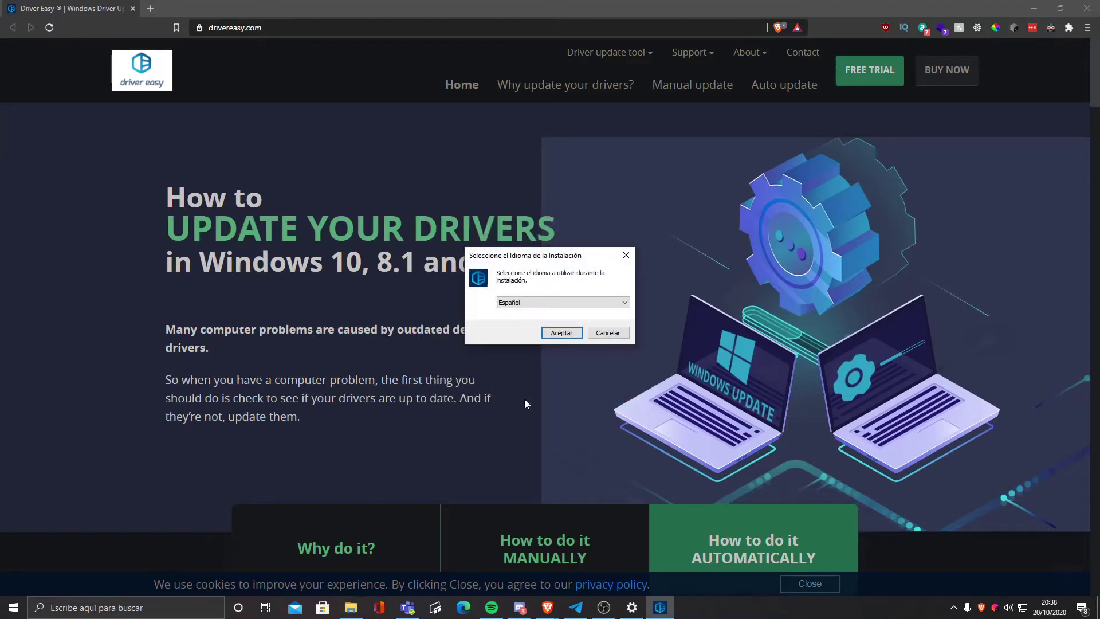
pyautogui.click(543, 304)
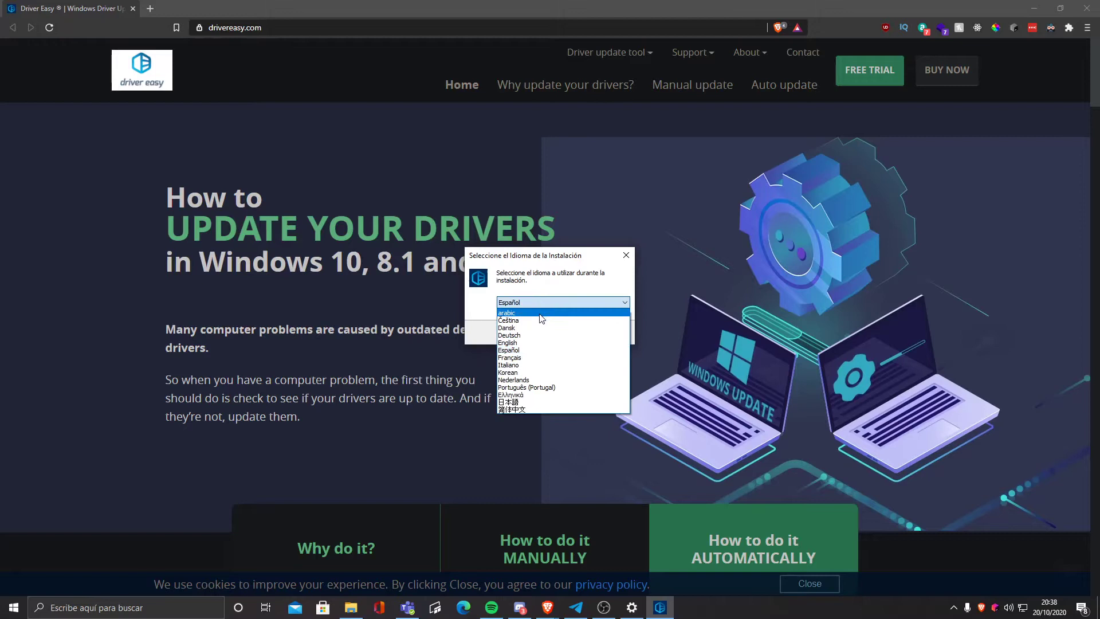
pyautogui.click(531, 343)
pyautogui.click(555, 331)
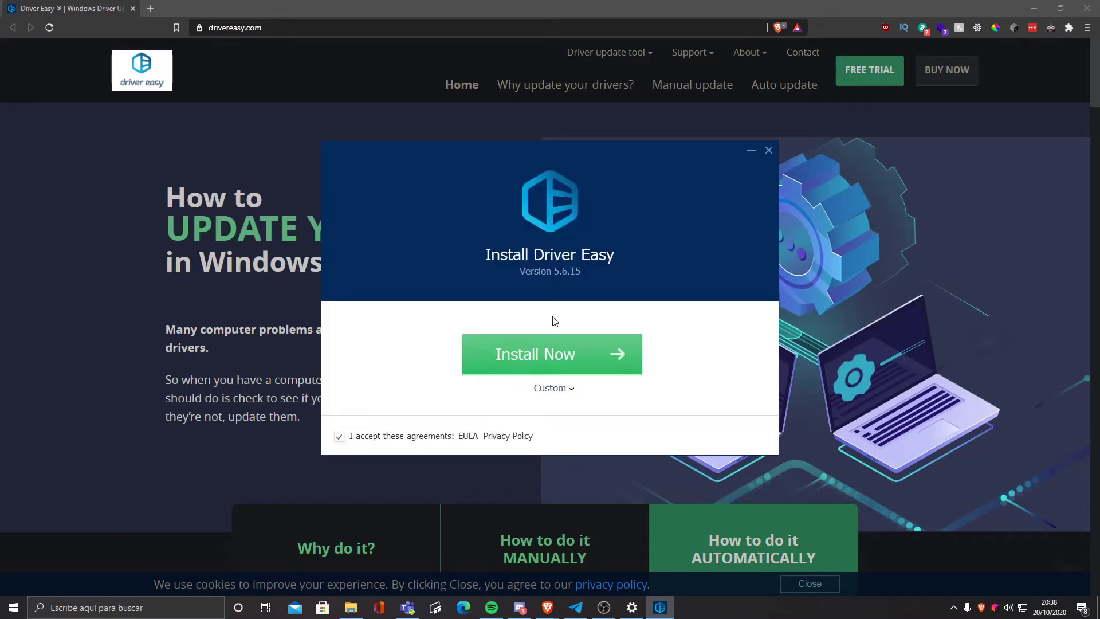
pyautogui.click(554, 388)
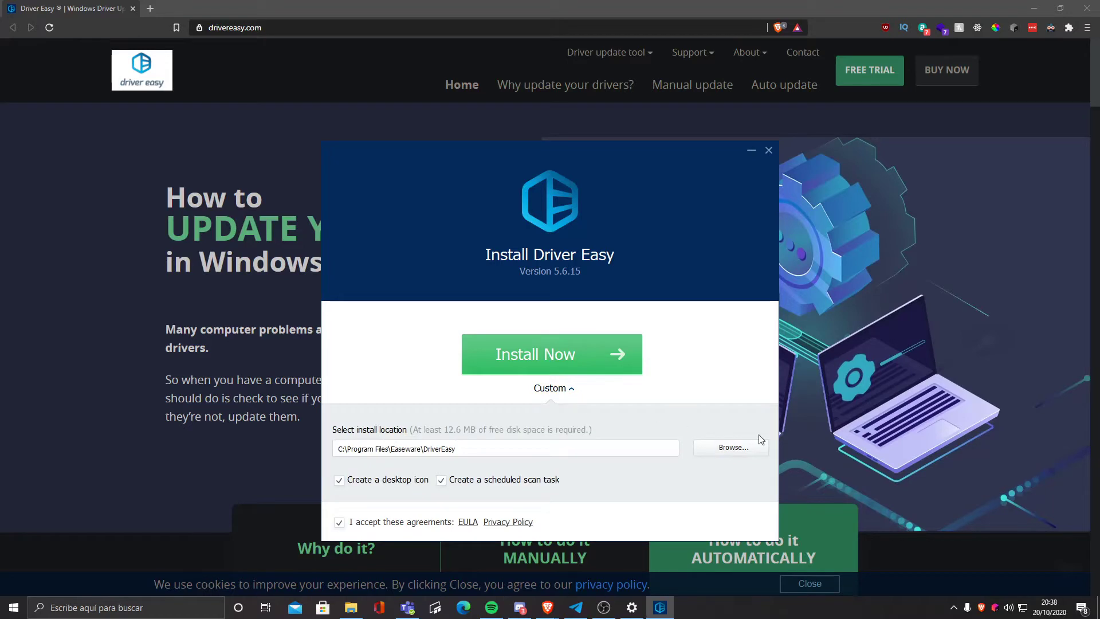
# Browse to the Programs folder on GAMES (D:) as the install location
pyautogui.click(704, 453)
pyautogui.scroll(-5, 555, 367)
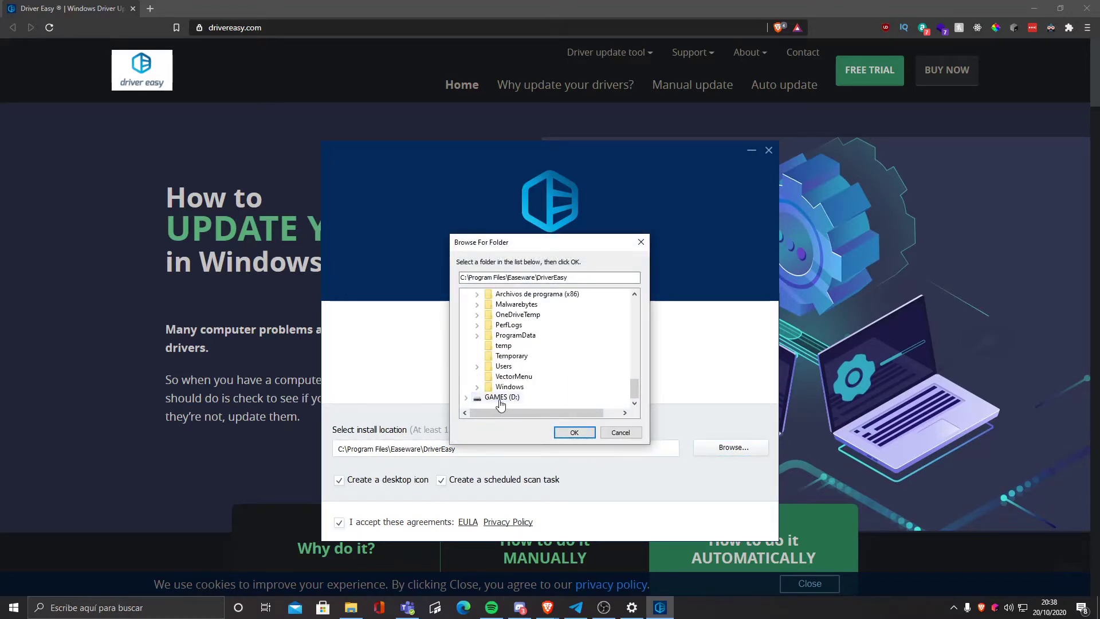
pyautogui.click(499, 401)
pyautogui.click(467, 398)
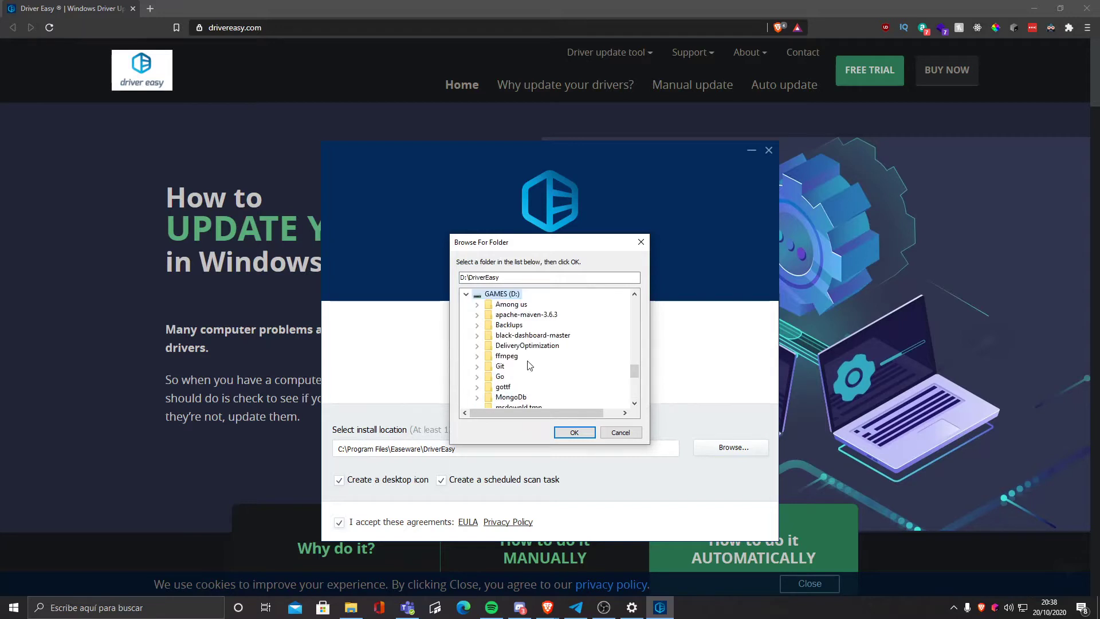
pyautogui.scroll(-10, 530, 366)
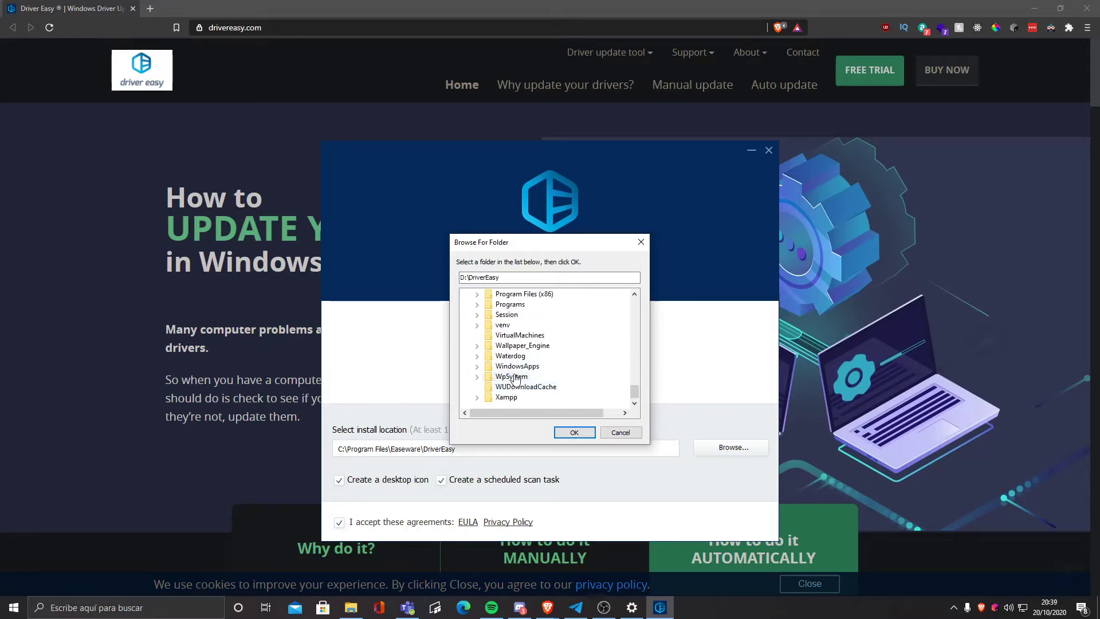
pyautogui.scroll(2, 514, 378)
pyautogui.click(511, 367)
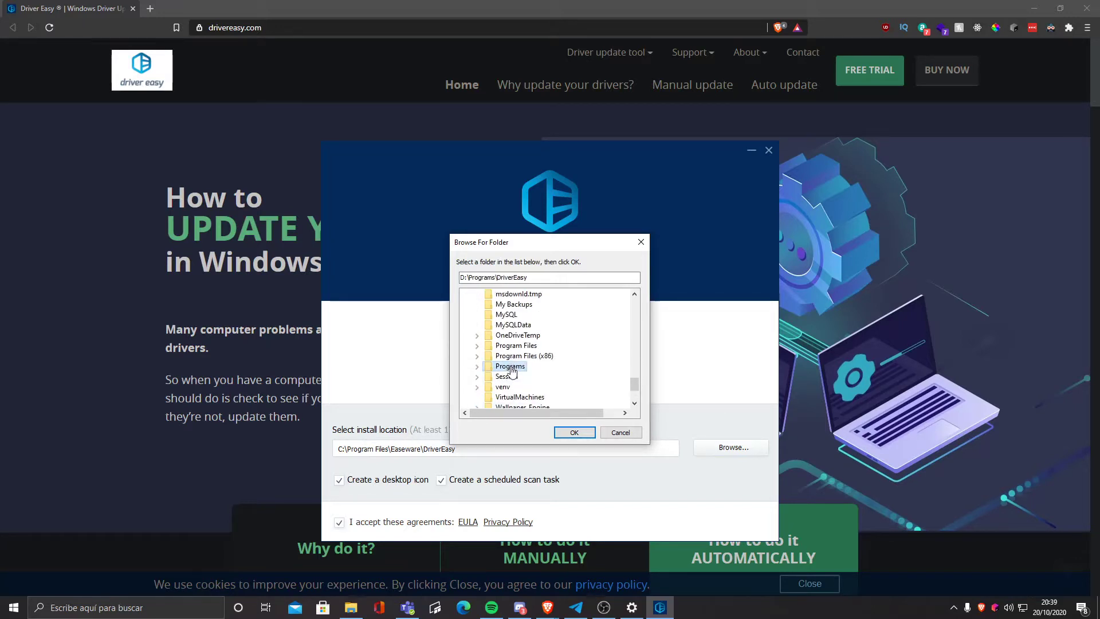
pyautogui.click(477, 367)
pyautogui.click(574, 433)
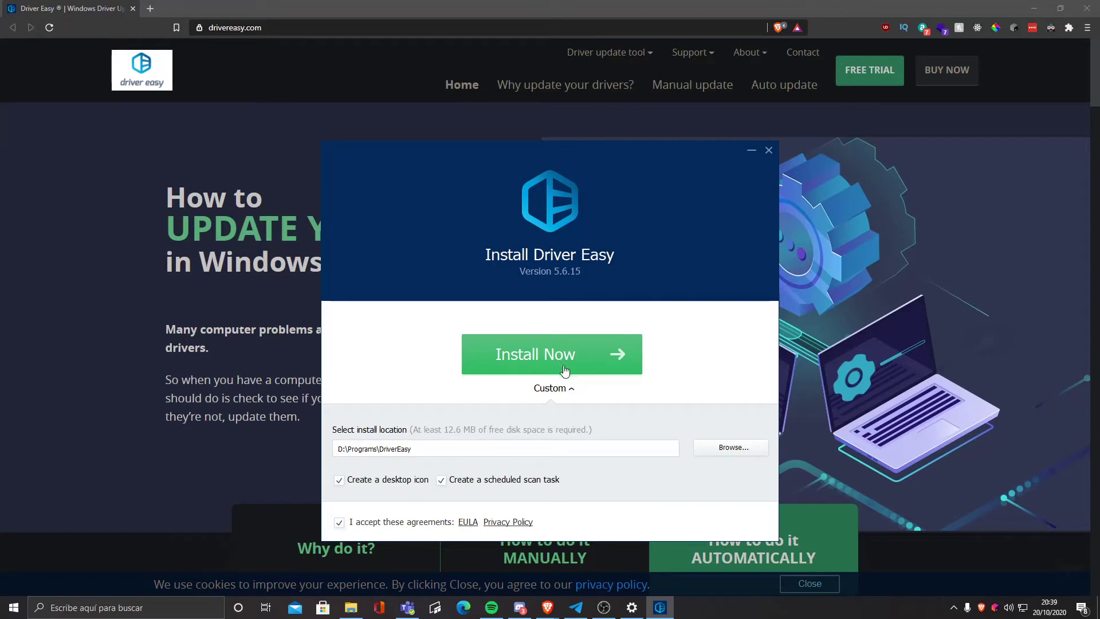
# Turn off the scheduled scan task, install Driver Easy, and launch it
pyautogui.click(445, 481)
pyautogui.click(536, 364)
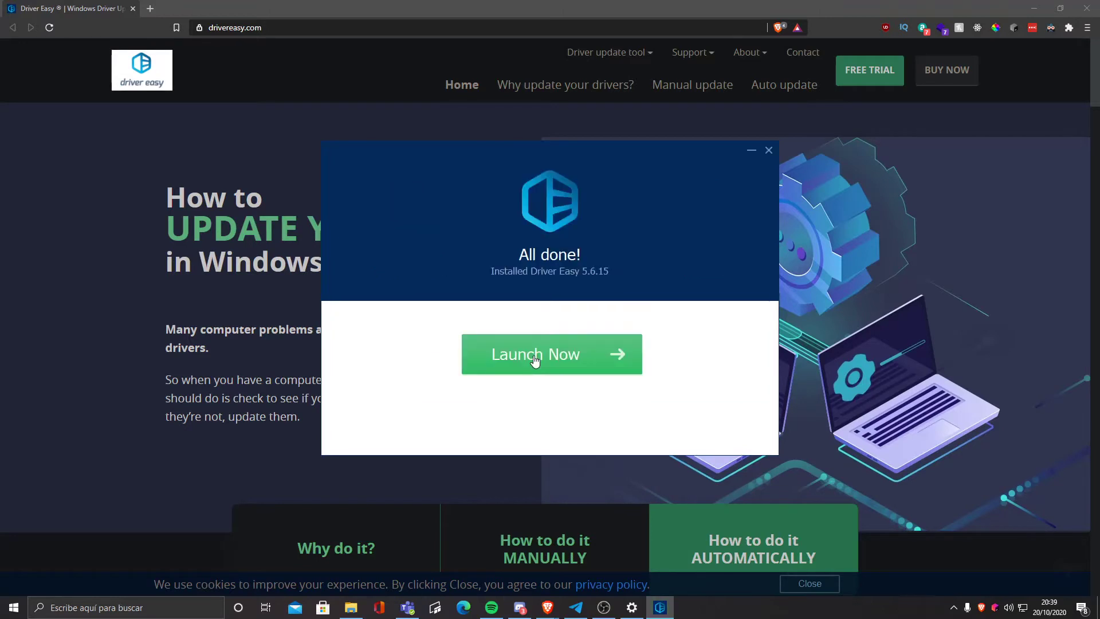
pyautogui.click(534, 358)
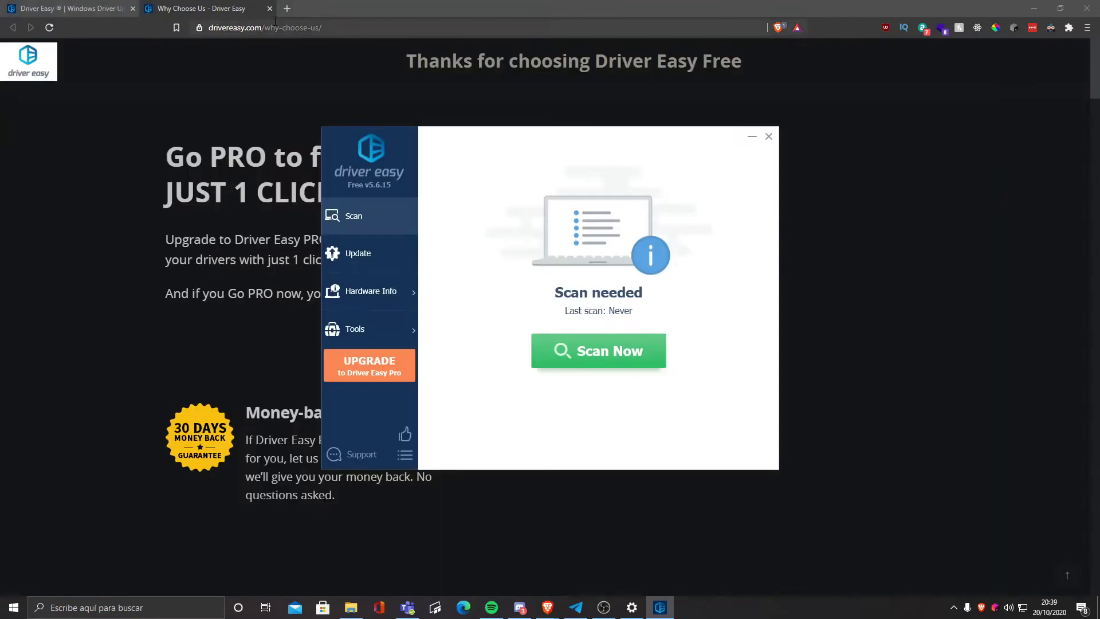
# Close the Why Choose Us browser tab and bring the Driver Easy window forward
pyautogui.moveTo(456, 156); pyautogui.dragTo(314, 271)
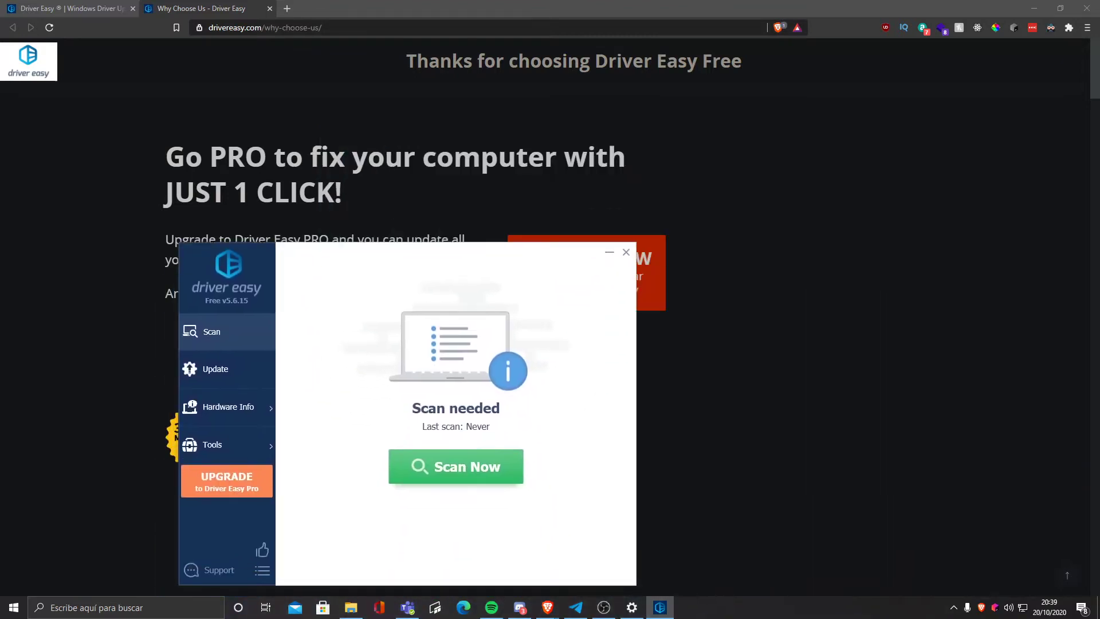
pyautogui.click(270, 8)
pyautogui.hotkey('alt', 'Tab')
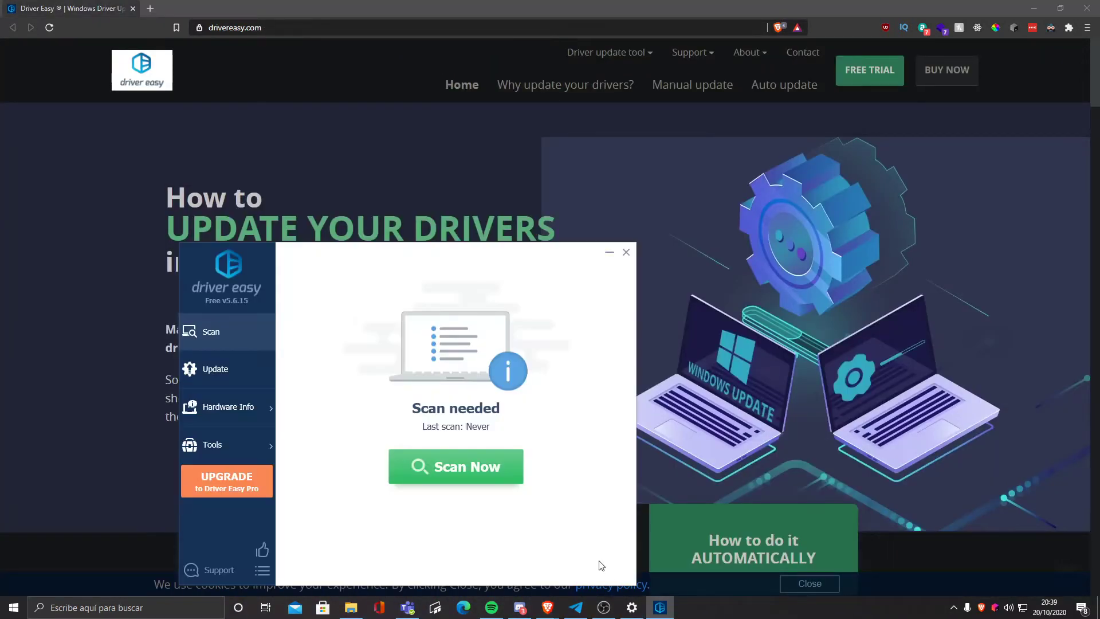
pyautogui.moveTo(458, 263); pyautogui.dragTo(550, 166)
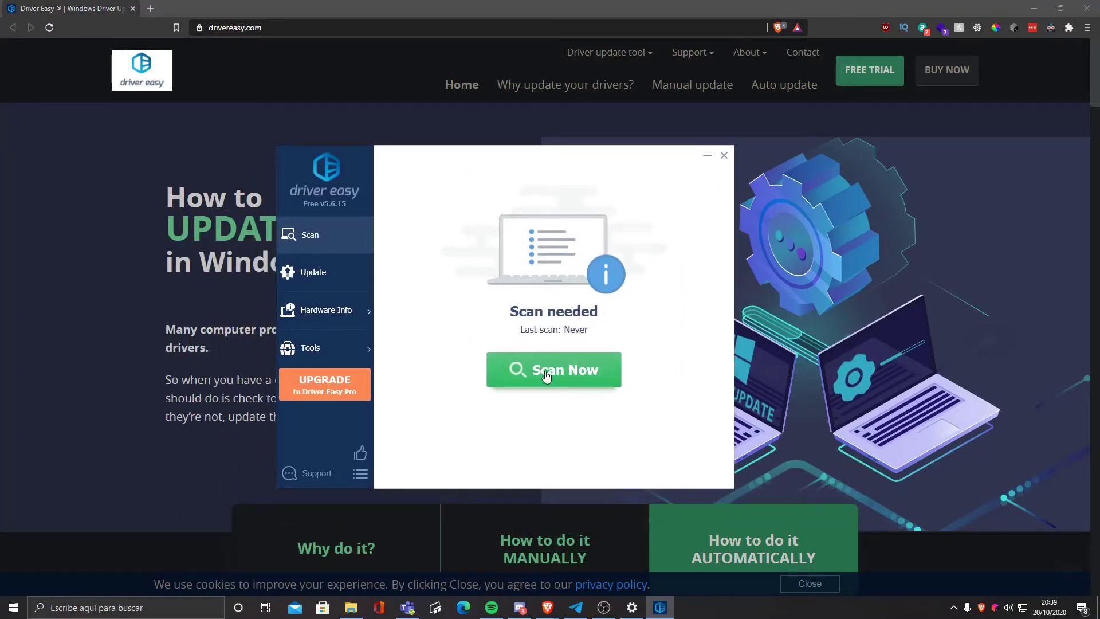
pyautogui.click(575, 376)
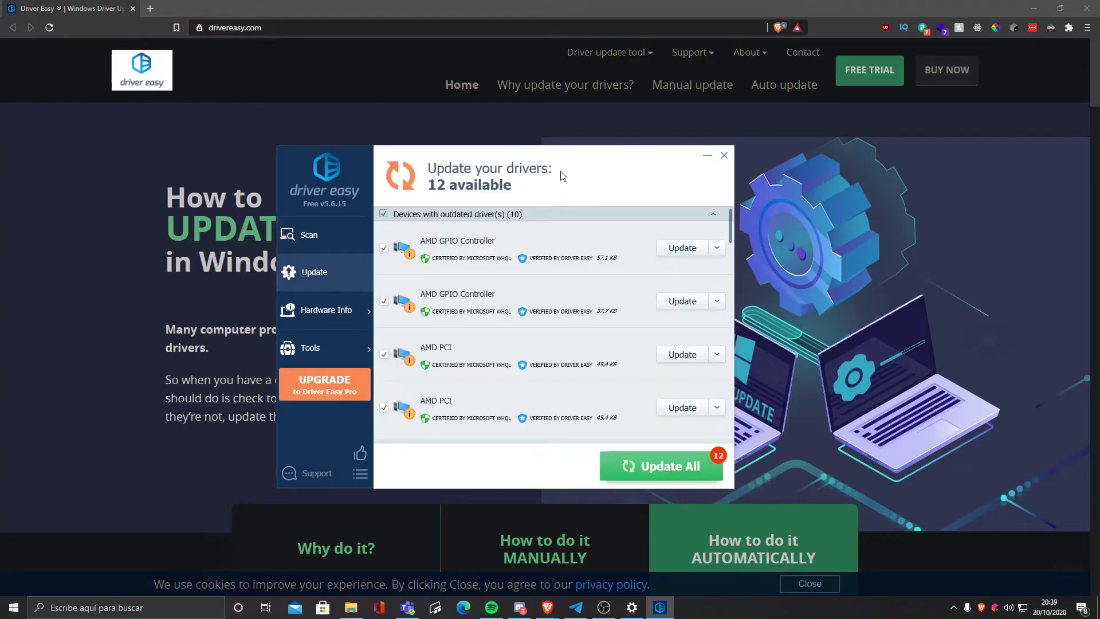
pyautogui.moveTo(562, 155); pyautogui.dragTo(565, 13)
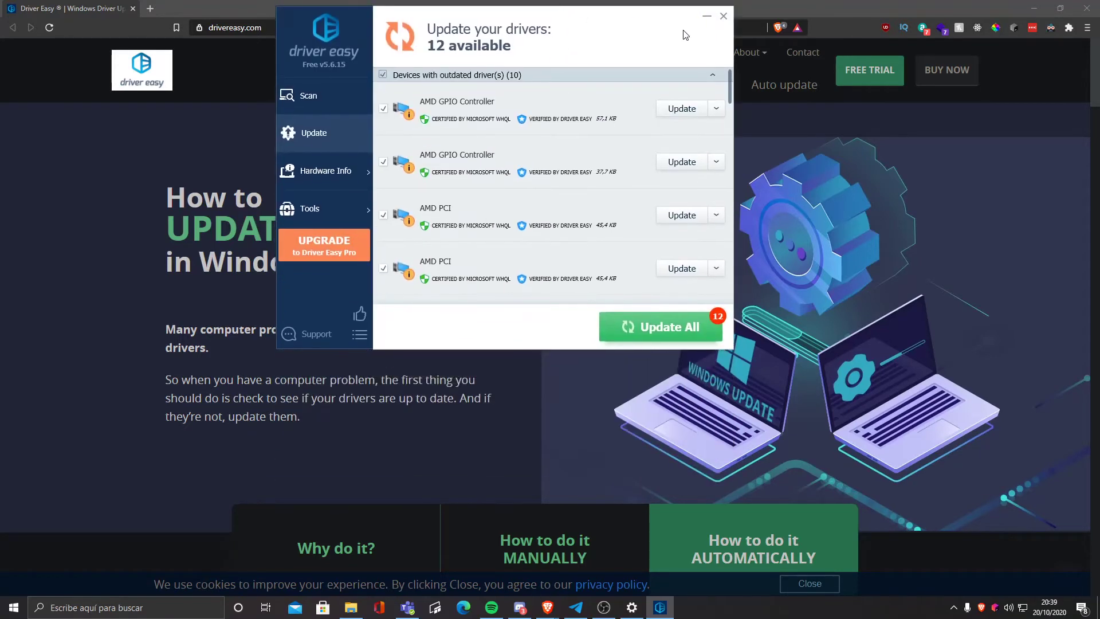
pyautogui.moveTo(685, 35); pyautogui.dragTo(668, 126)
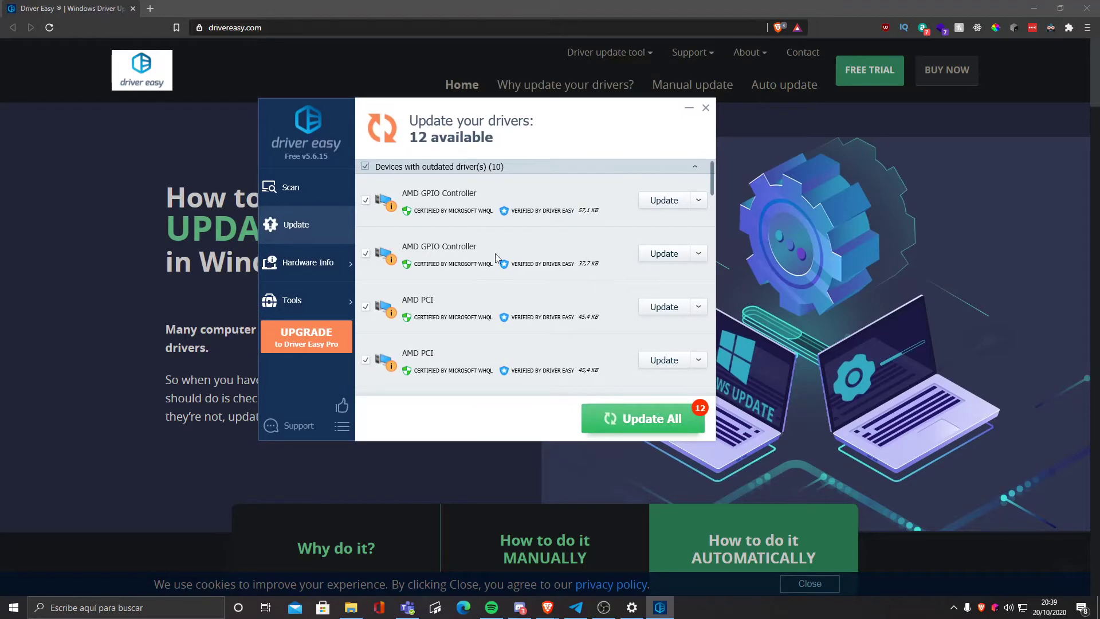
pyautogui.scroll(-3, 437, 310)
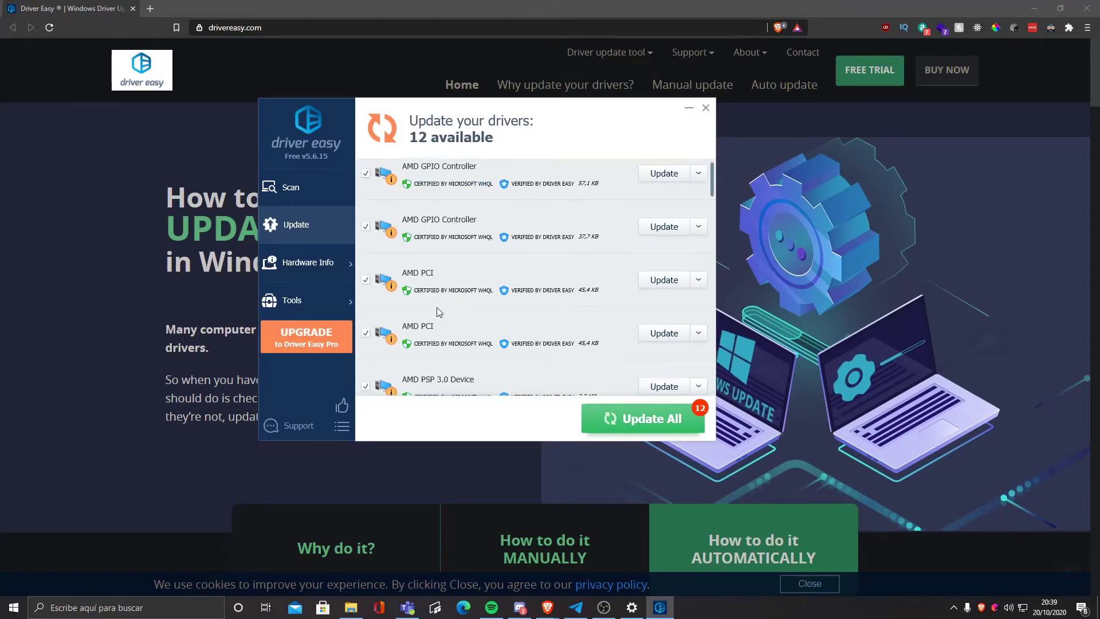
pyautogui.scroll(2, 438, 310)
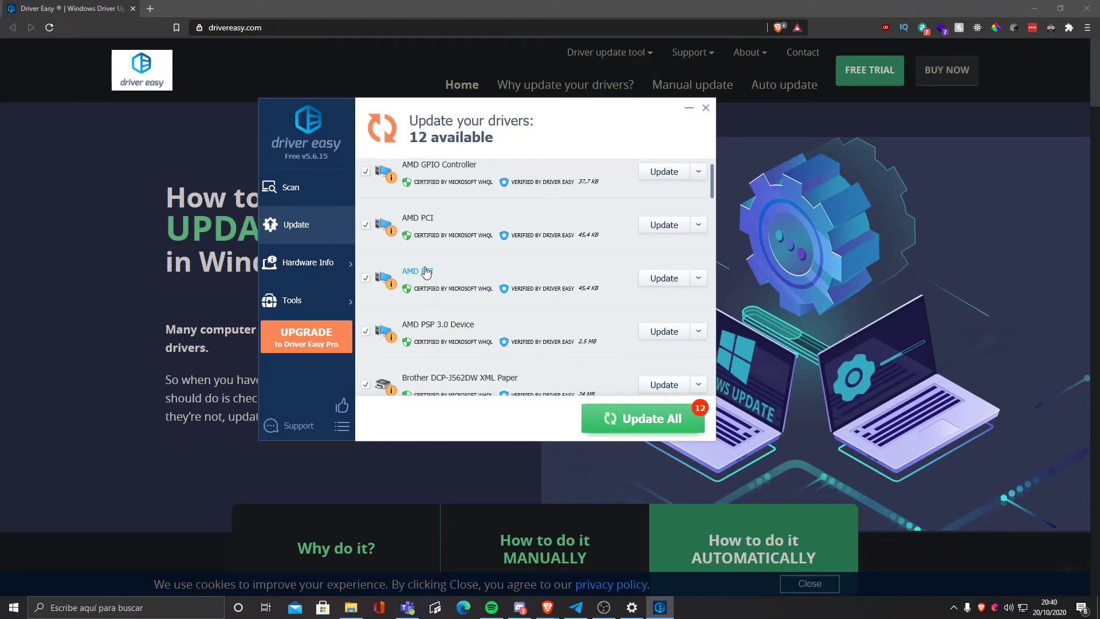
pyautogui.scroll(-1, 459, 297)
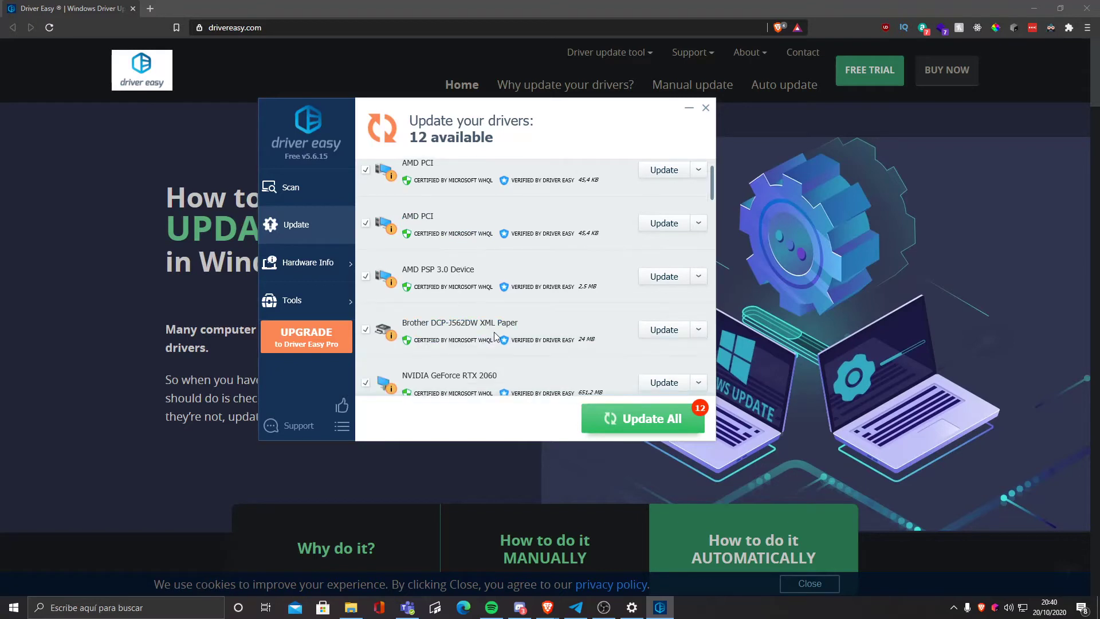
pyautogui.scroll(-1, 478, 327)
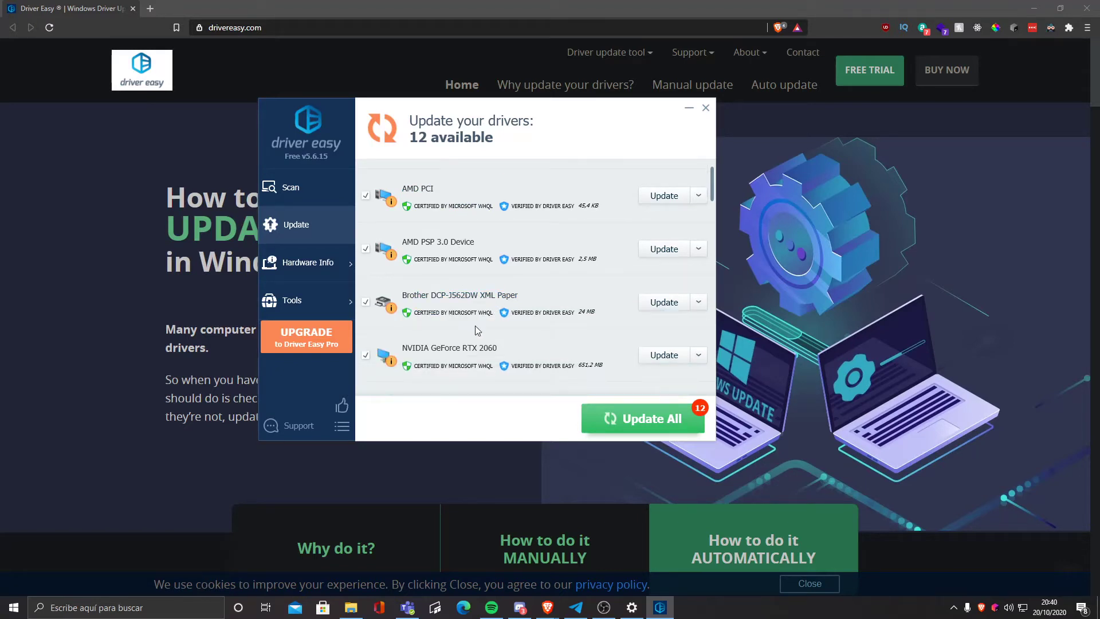
pyautogui.scroll(-1, 475, 350)
pyautogui.scroll(-5, 482, 335)
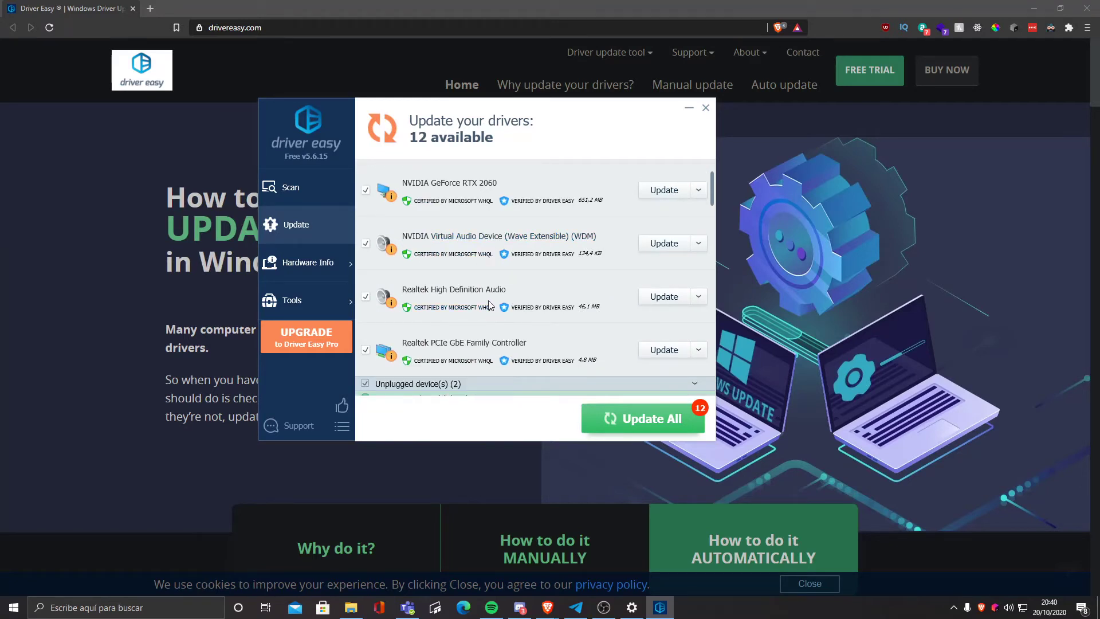
pyautogui.scroll(-1, 481, 283)
pyautogui.scroll(-2, 480, 288)
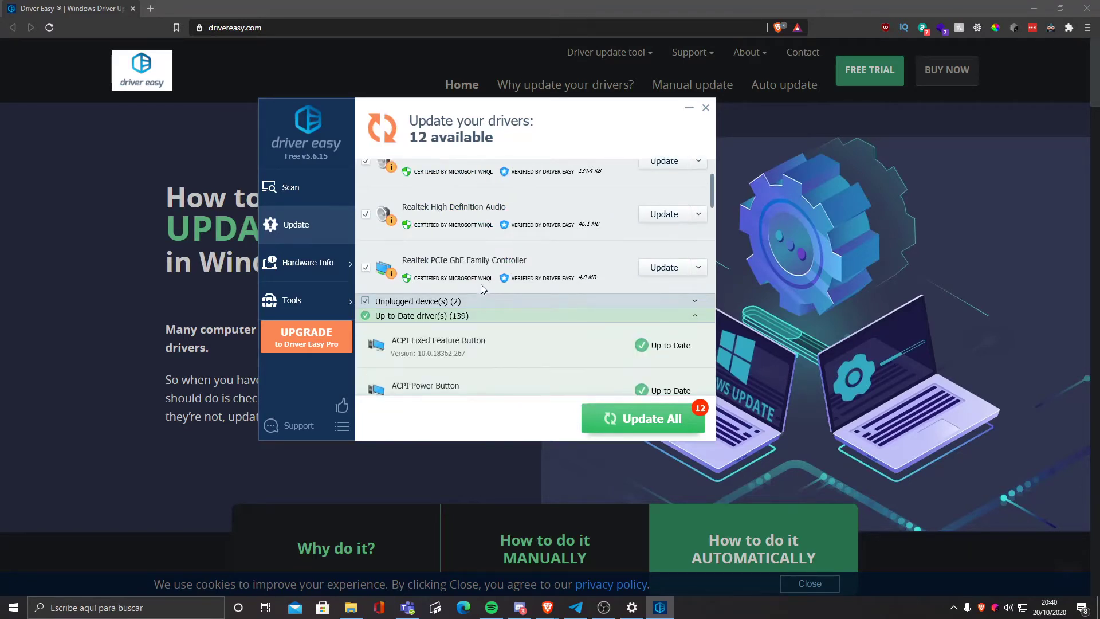
pyautogui.scroll(-4, 487, 245)
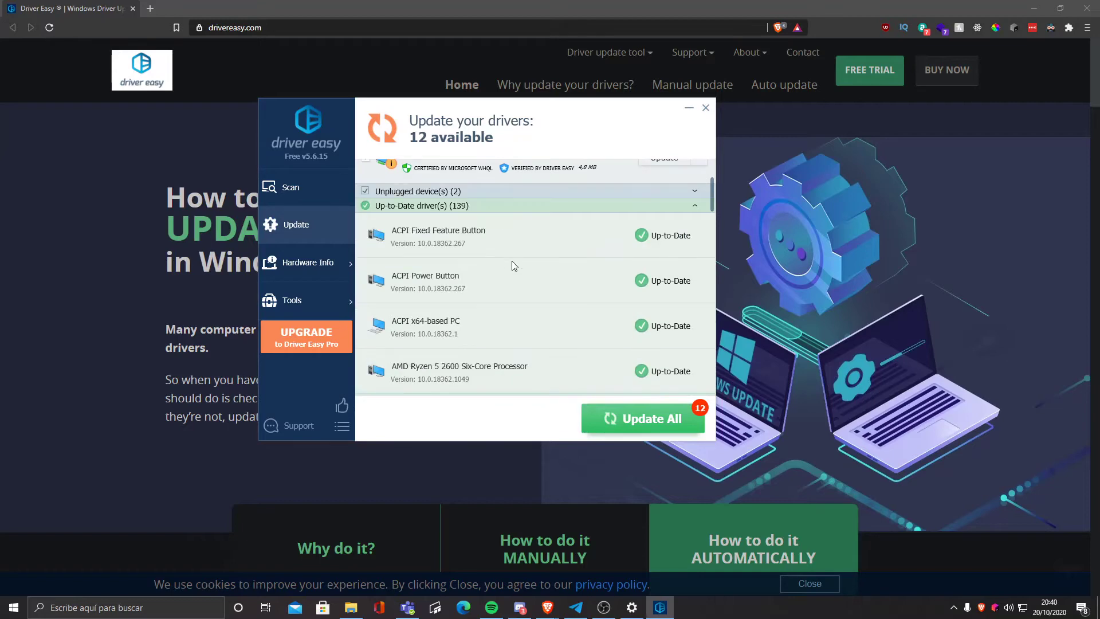
pyautogui.scroll(12, 572, 300)
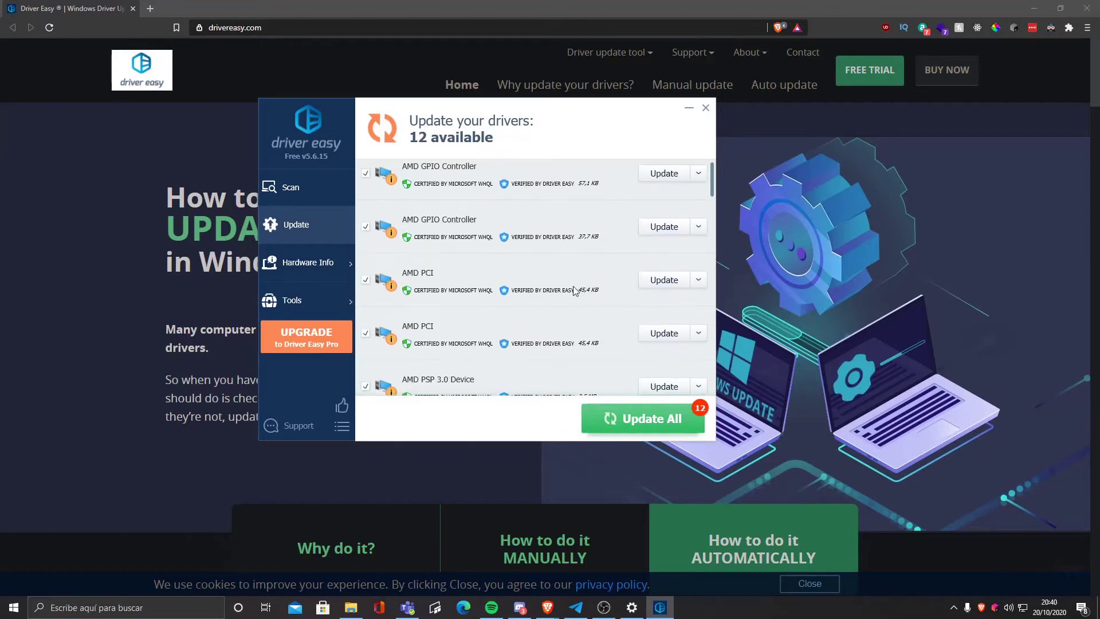
pyautogui.click(612, 417)
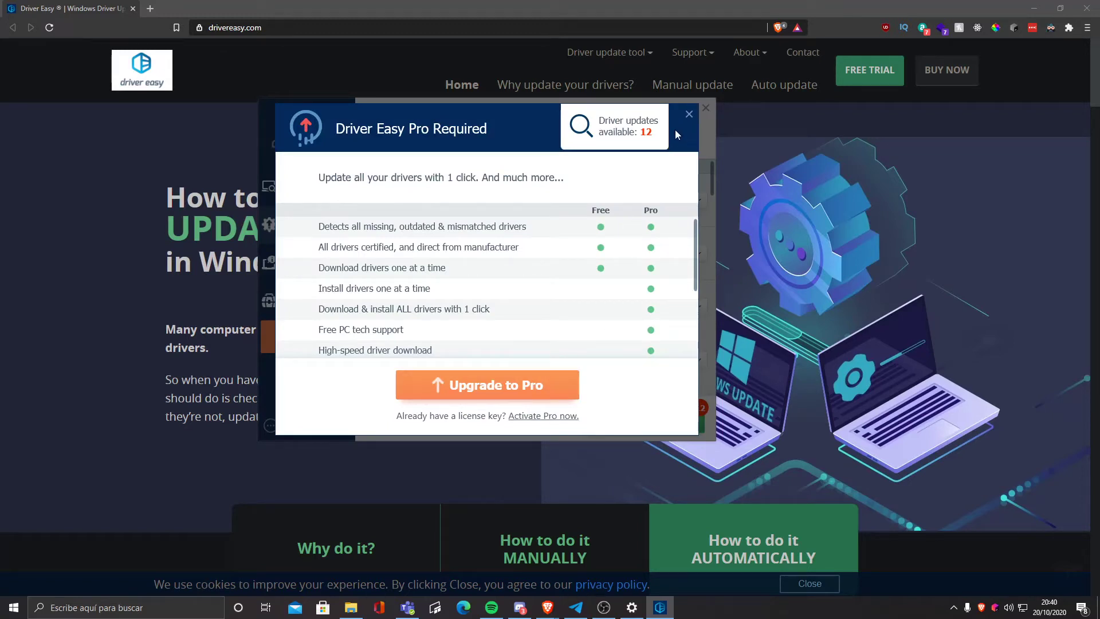
pyautogui.scroll(-3, 677, 127)
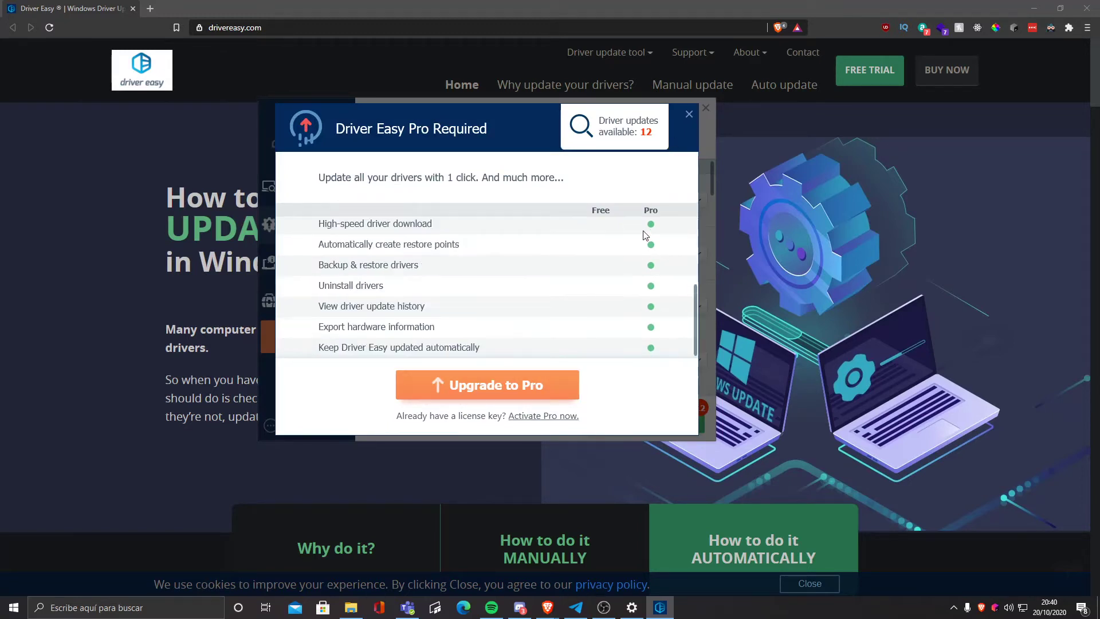
pyautogui.click(689, 113)
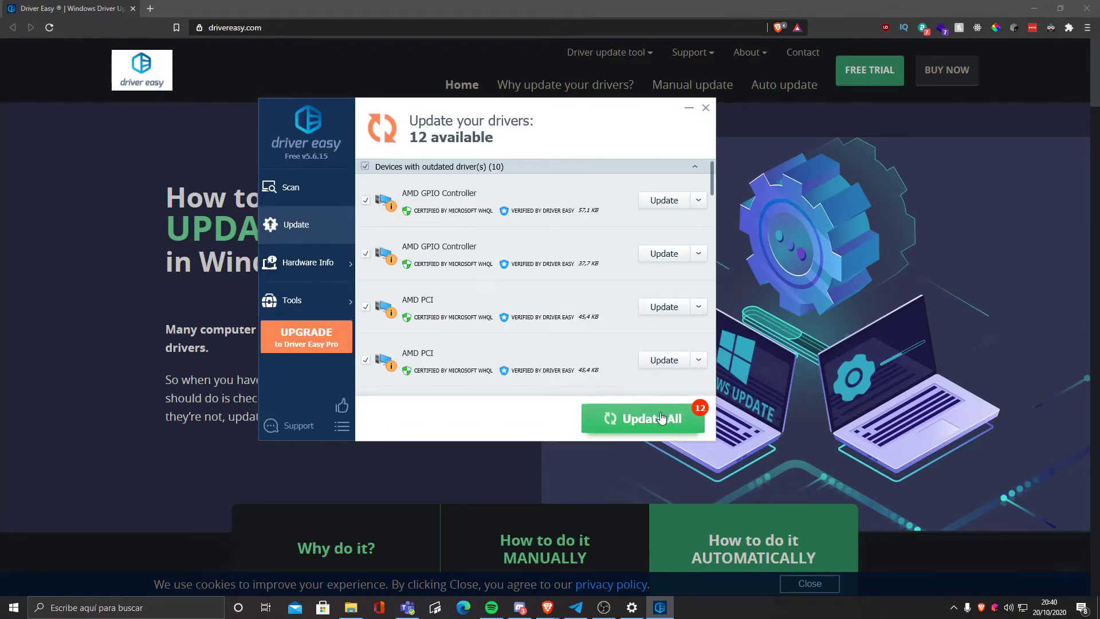
# View CPU, Motherboard, Memory, then Graphics details for the NVIDIA GeForce RTX 2060 in Hardware Info
pyautogui.click(328, 262)
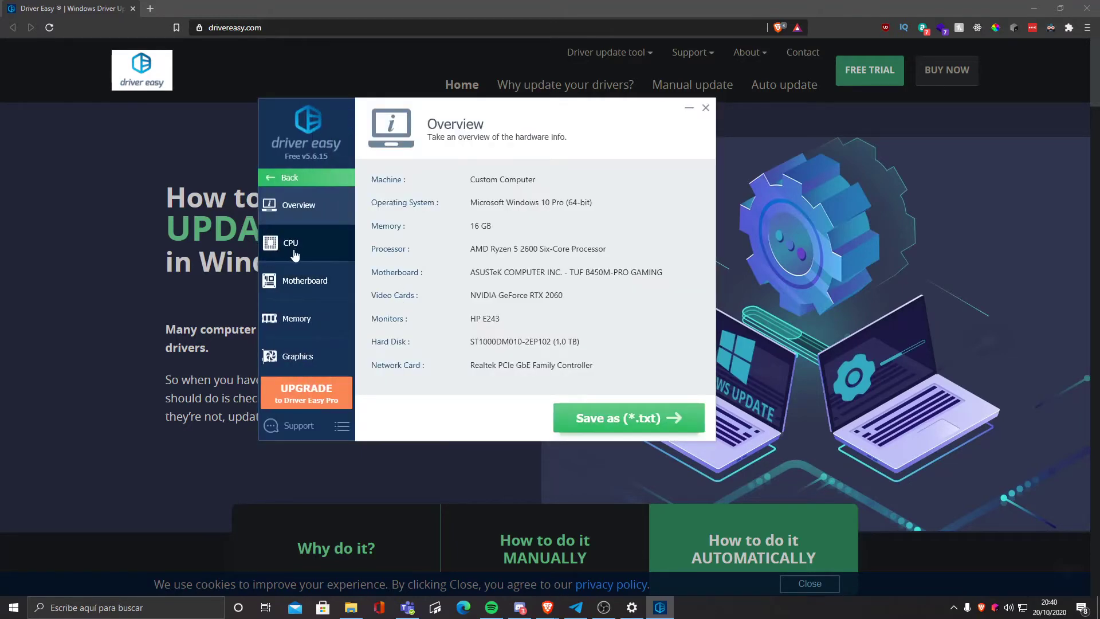
pyautogui.click(309, 246)
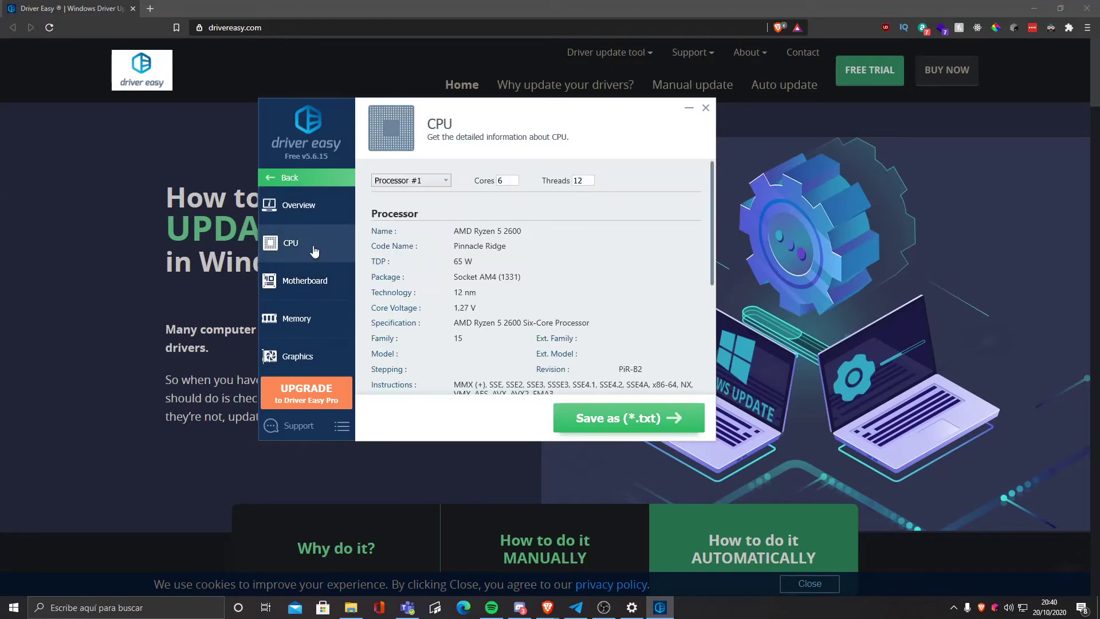
pyautogui.scroll(-3, 464, 280)
pyautogui.scroll(-1, 464, 281)
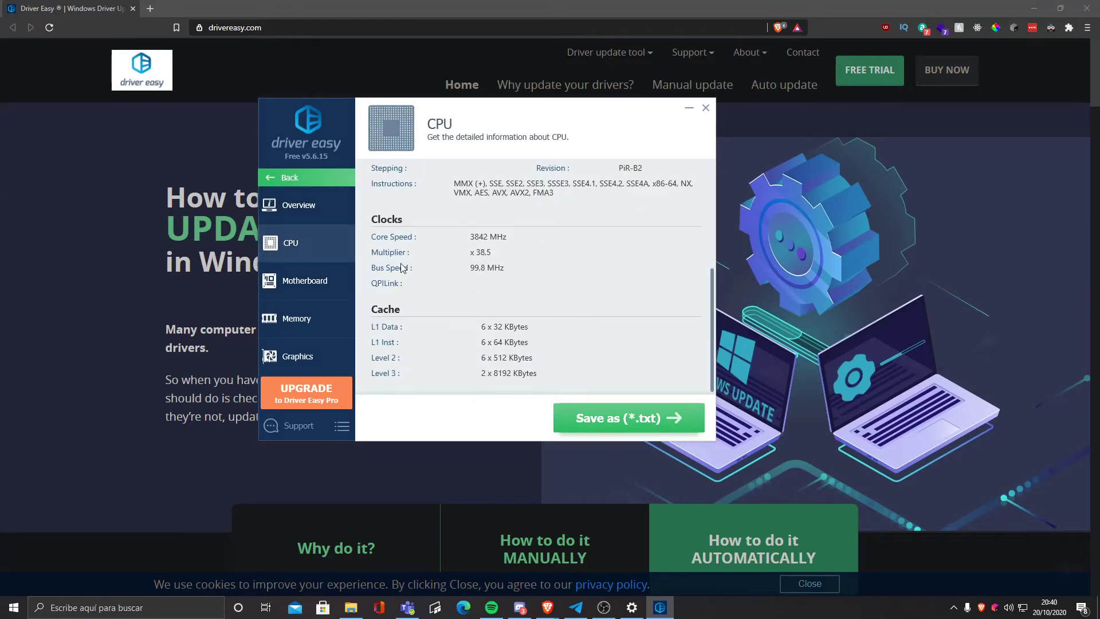
pyautogui.click(304, 280)
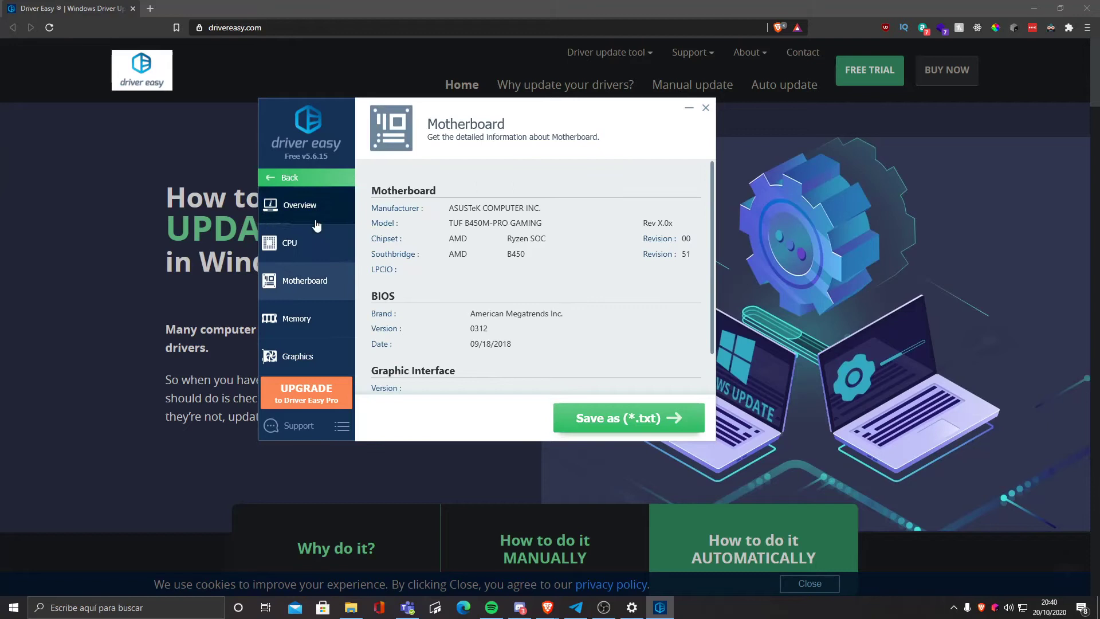
pyautogui.click(307, 318)
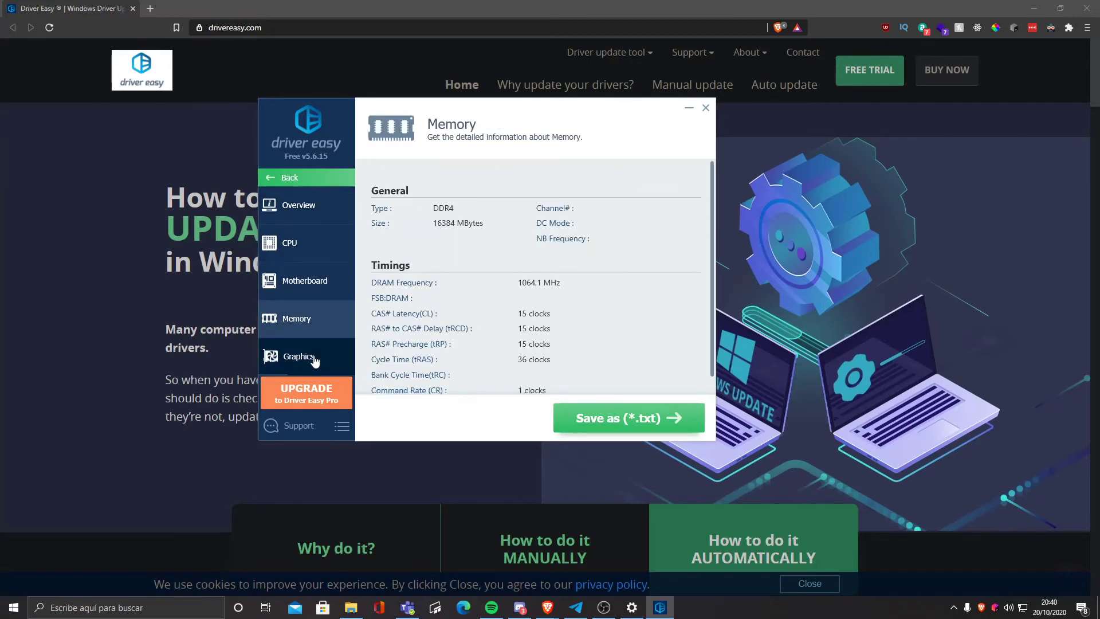
pyautogui.click(343, 366)
pyautogui.scroll(-1, 446, 325)
pyautogui.scroll(1, 401, 258)
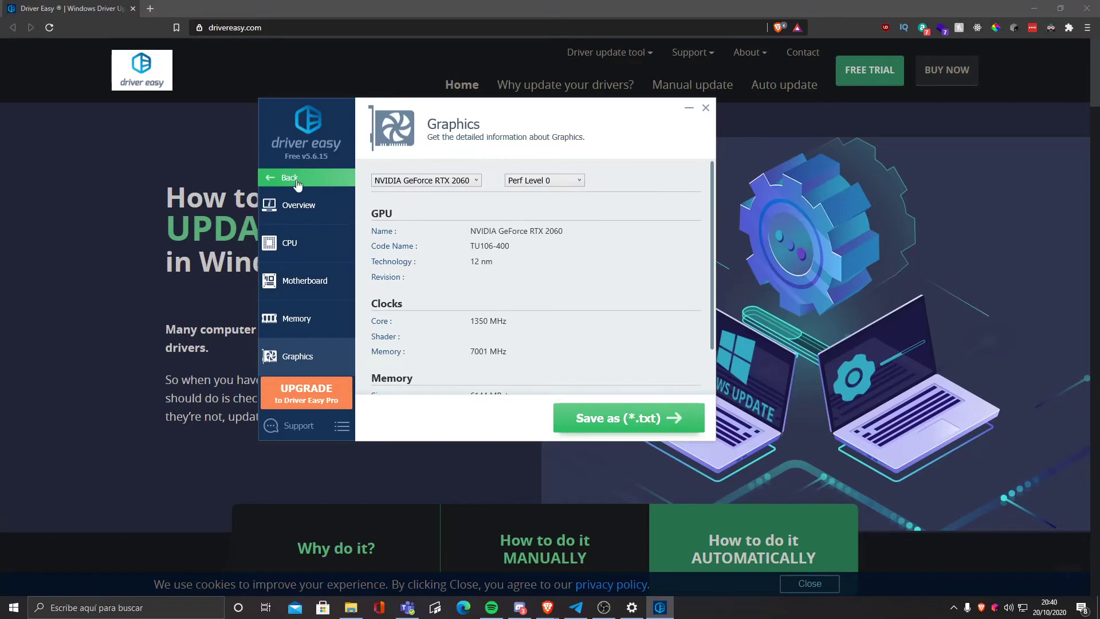
# View Driver Backup, Driver Restore and Driver Uninstall under Tools, then go back home
pyautogui.click(273, 179)
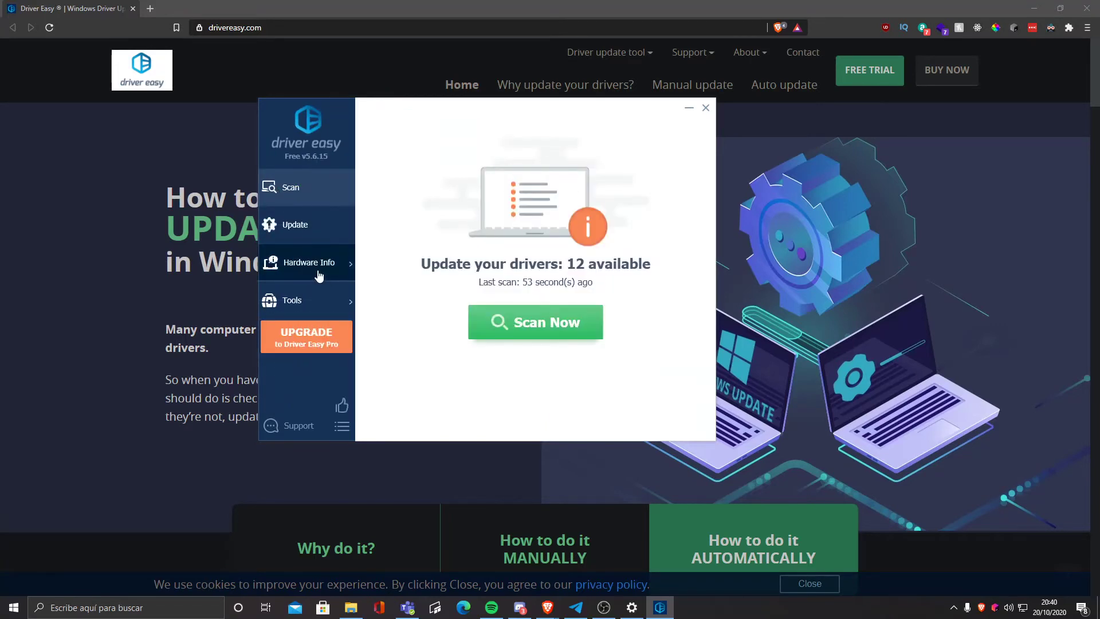
pyautogui.click(331, 298)
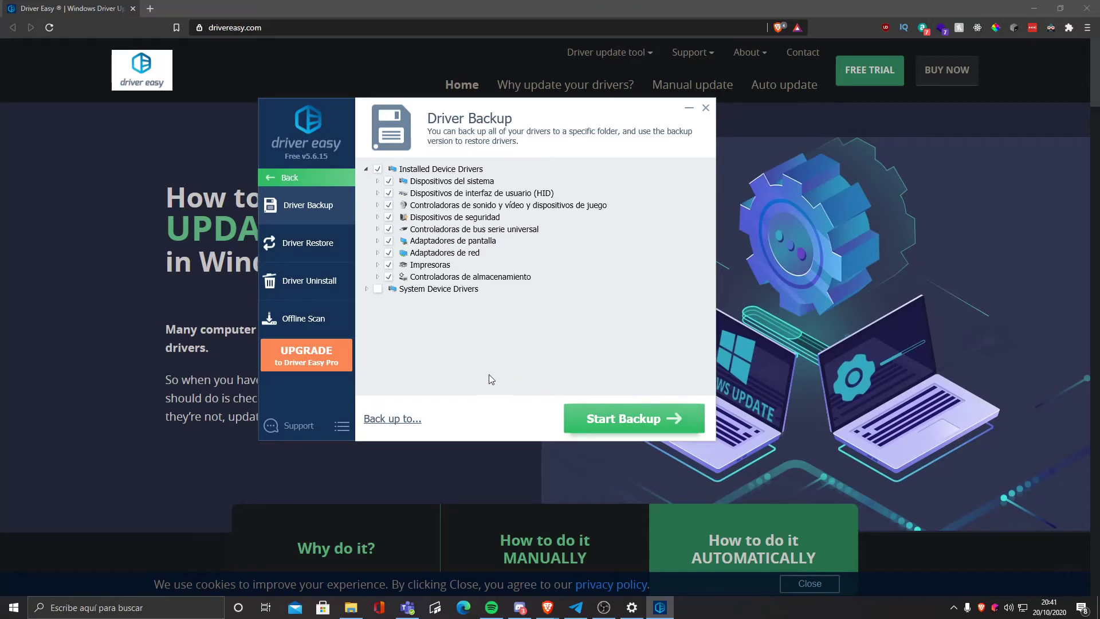
pyautogui.click(304, 259)
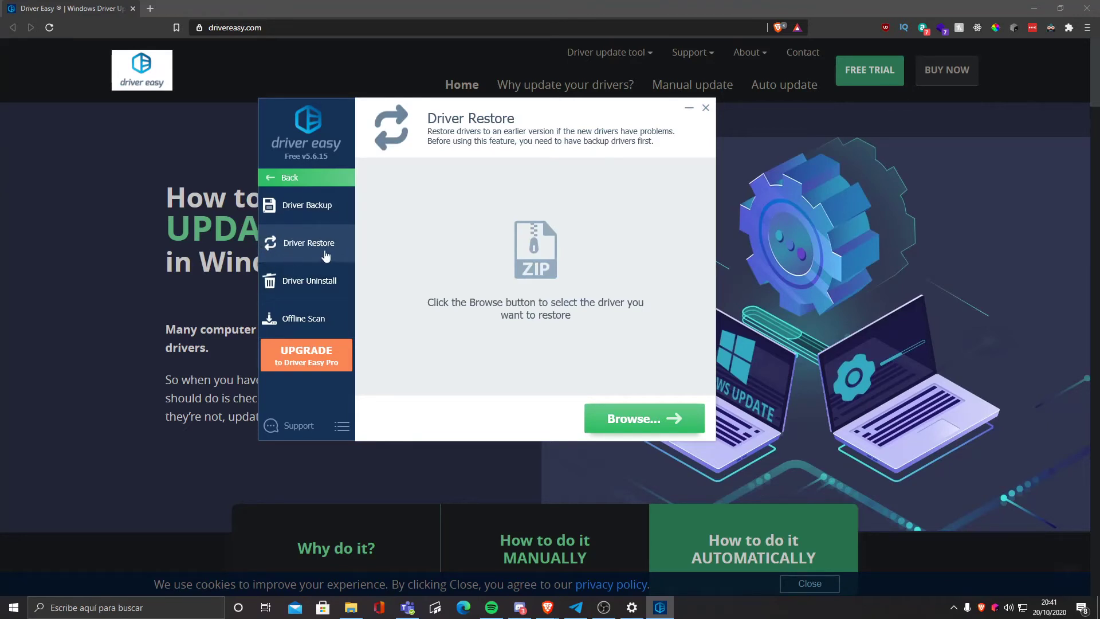
pyautogui.click(326, 282)
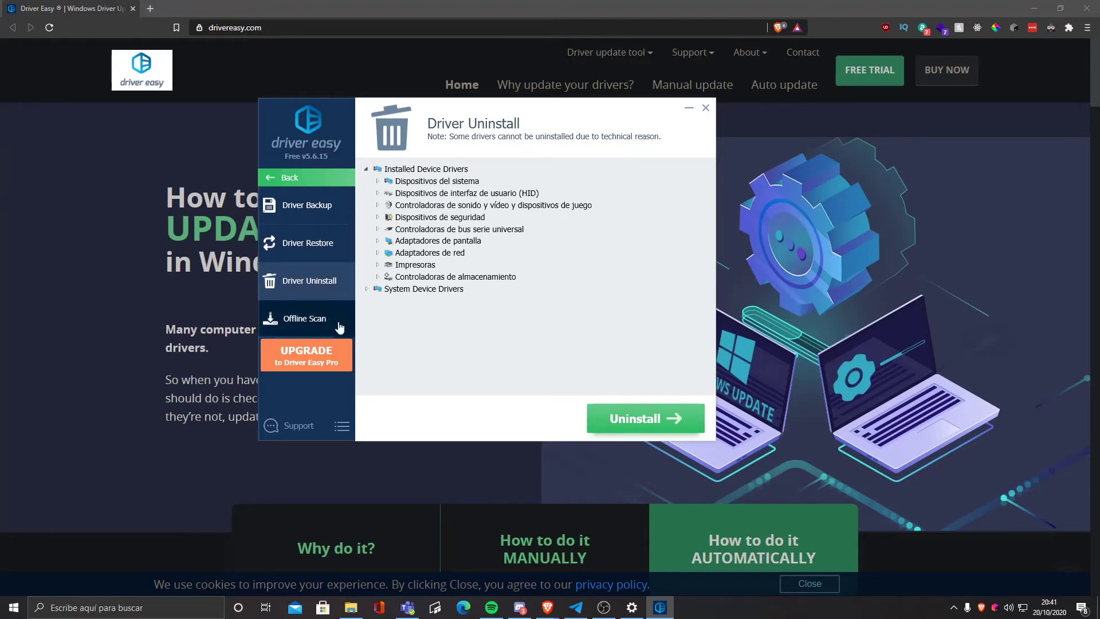
pyautogui.click(281, 181)
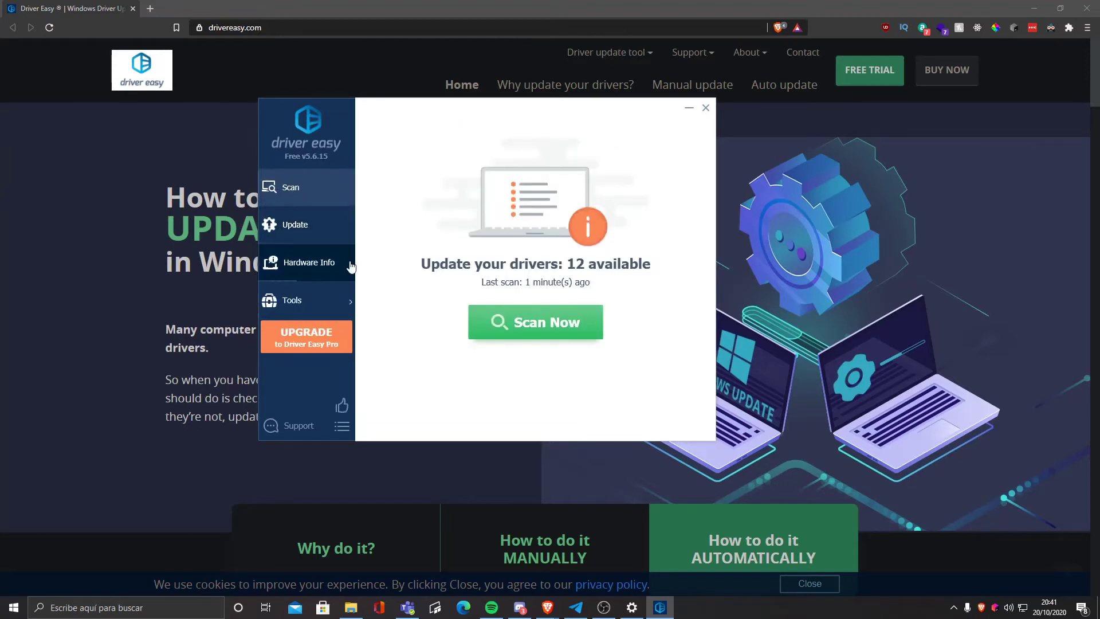
# Open the update list and start the AMD PCI update, keeping automatic restore point creation
pyautogui.click(327, 228)
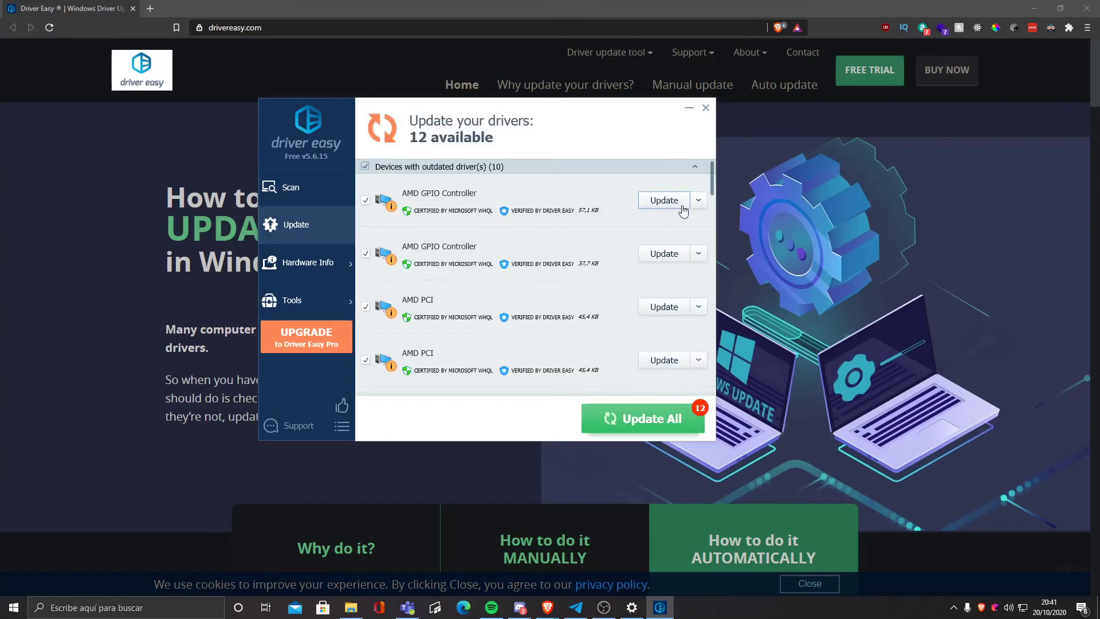
pyautogui.scroll(-2, 656, 200)
pyautogui.scroll(-6, 658, 232)
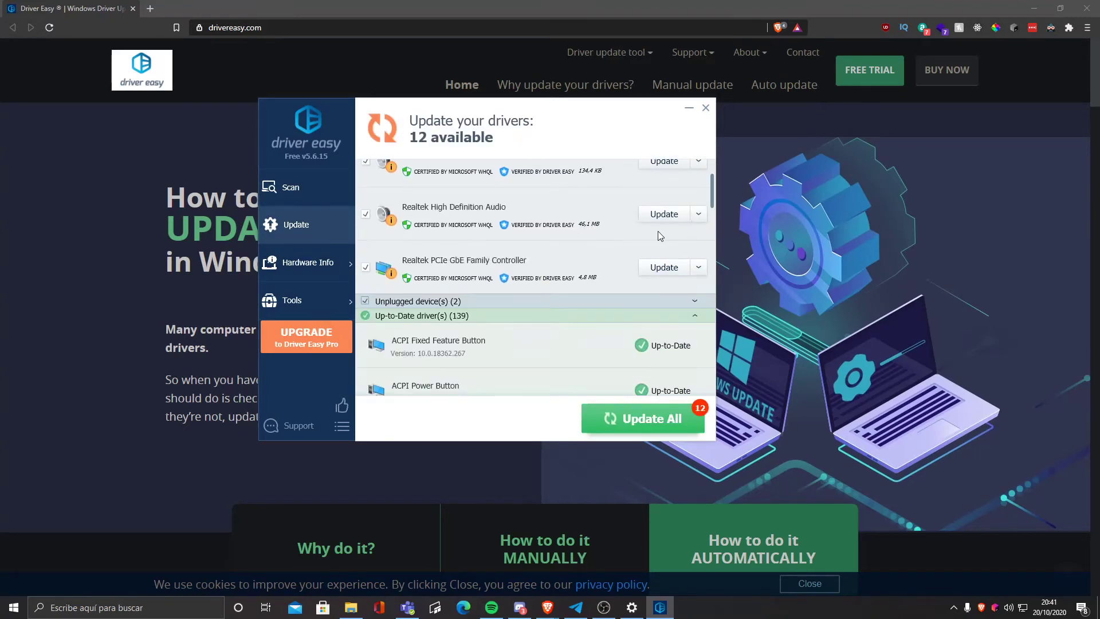
pyautogui.scroll(6, 602, 241)
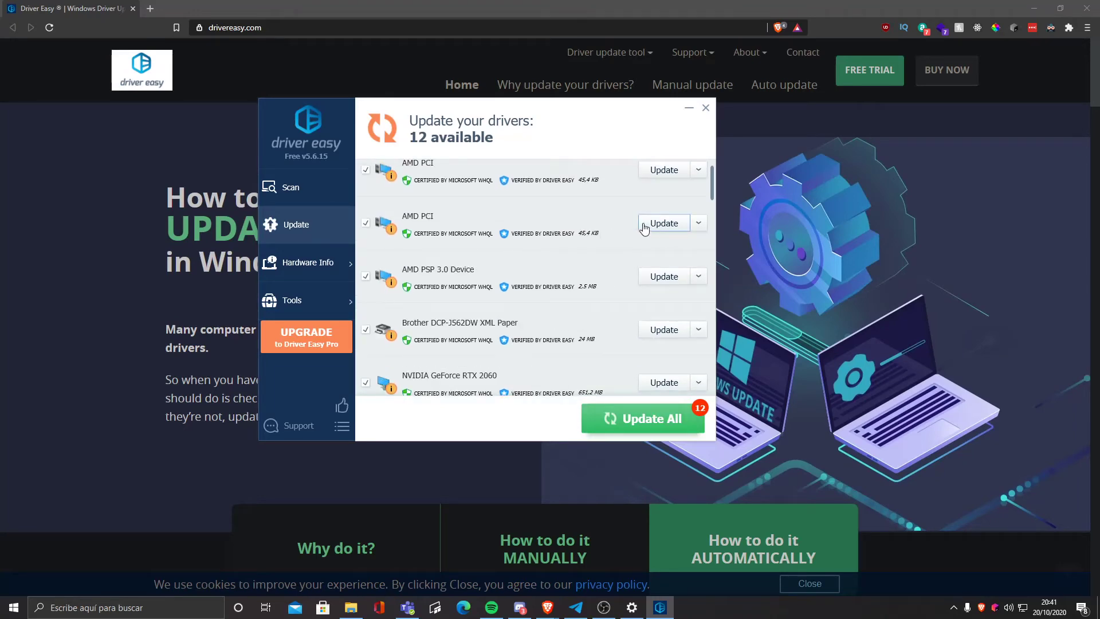
pyautogui.click(655, 171)
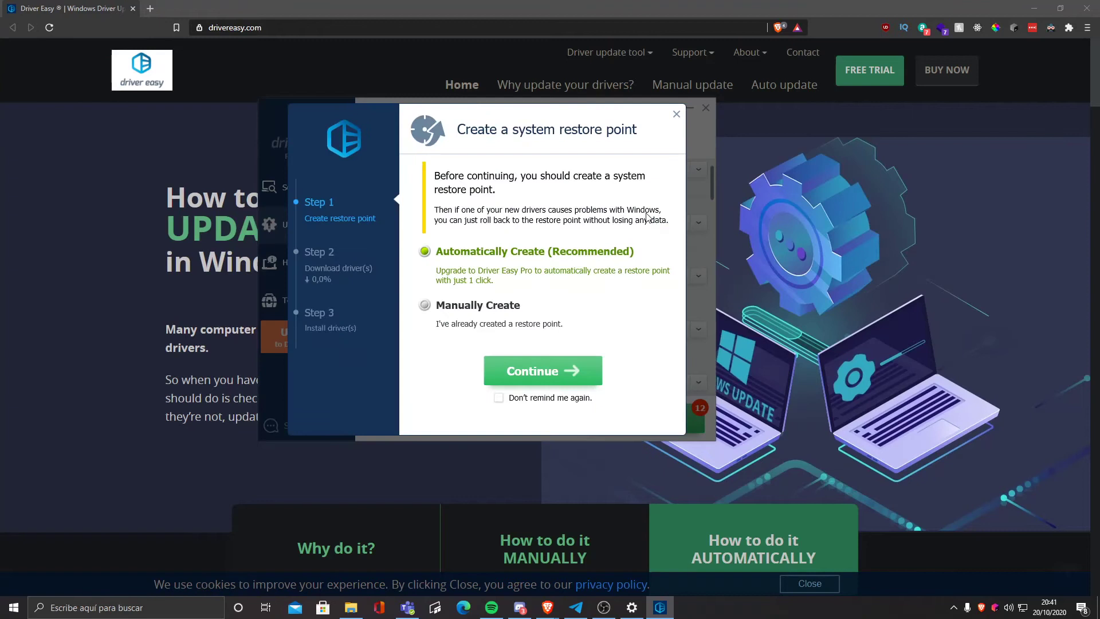
pyautogui.click(469, 309)
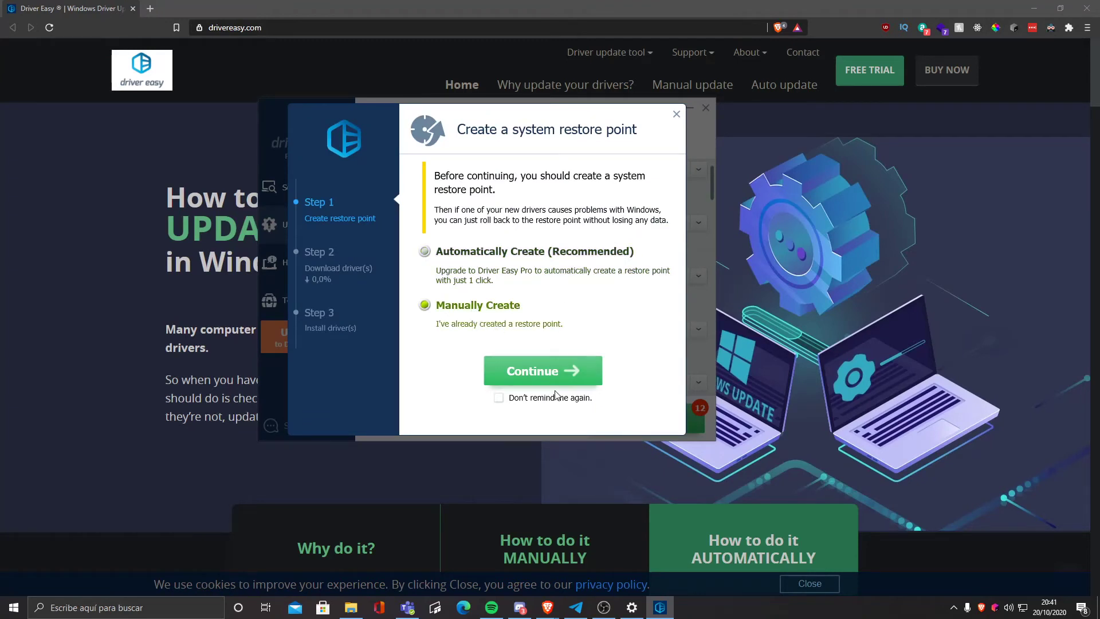
pyautogui.click(483, 275)
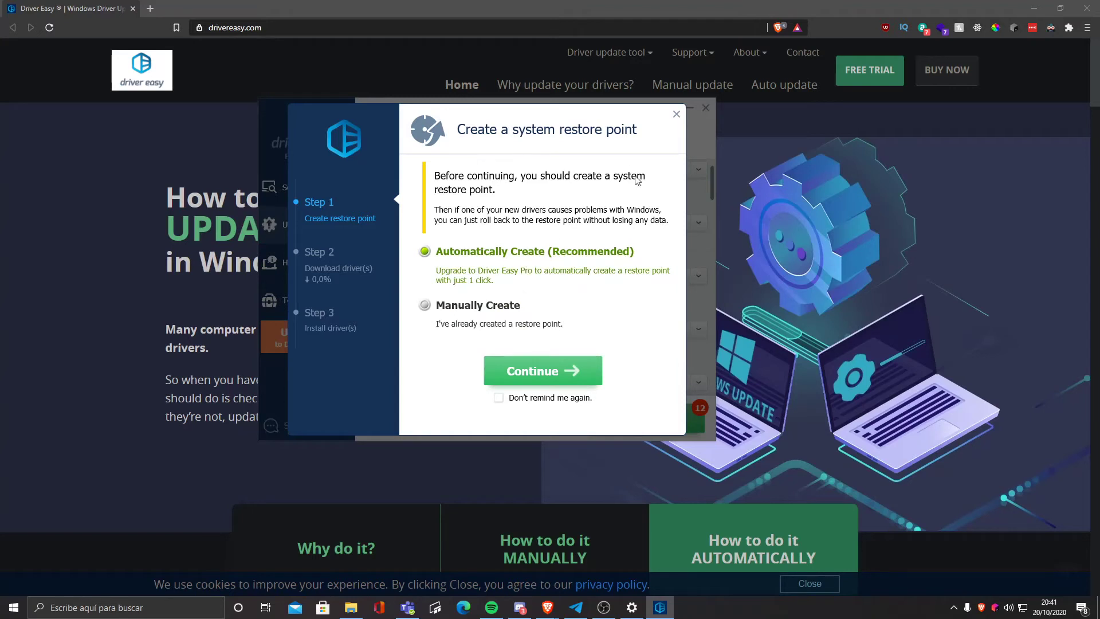
pyautogui.click(559, 369)
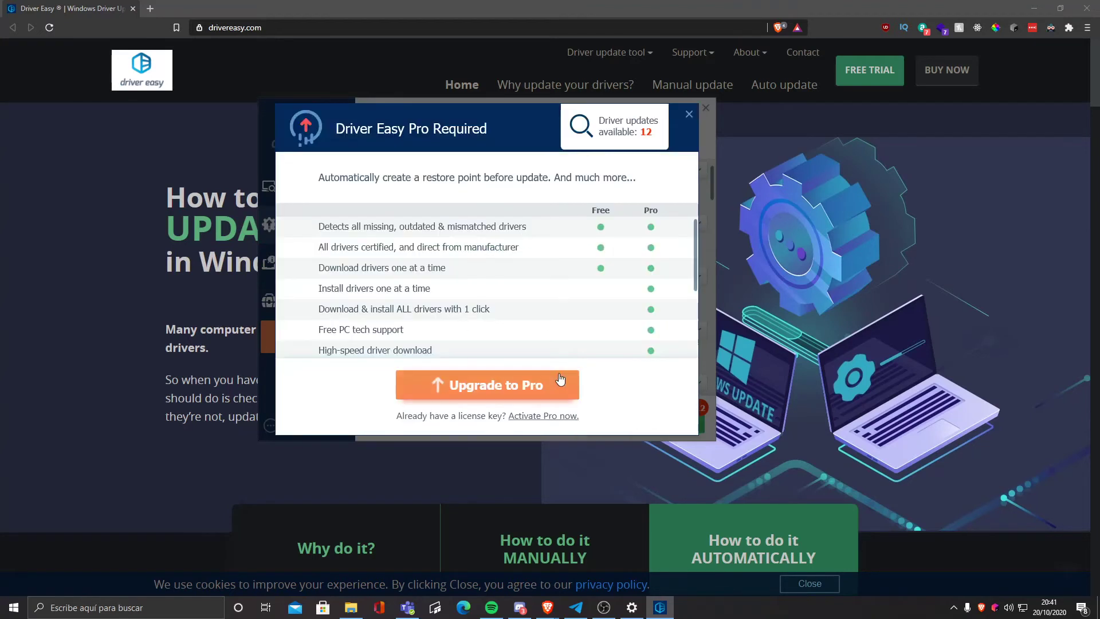
pyautogui.click(689, 115)
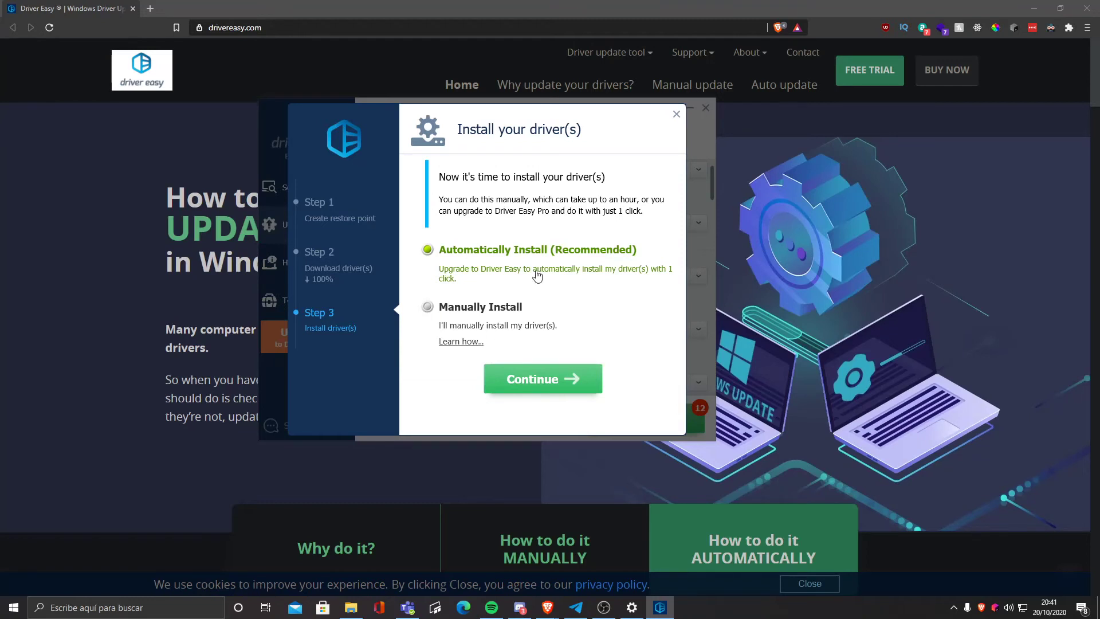
# Try automatic install and Update All, dismissing the Pro upgrade prompts
pyautogui.click(575, 379)
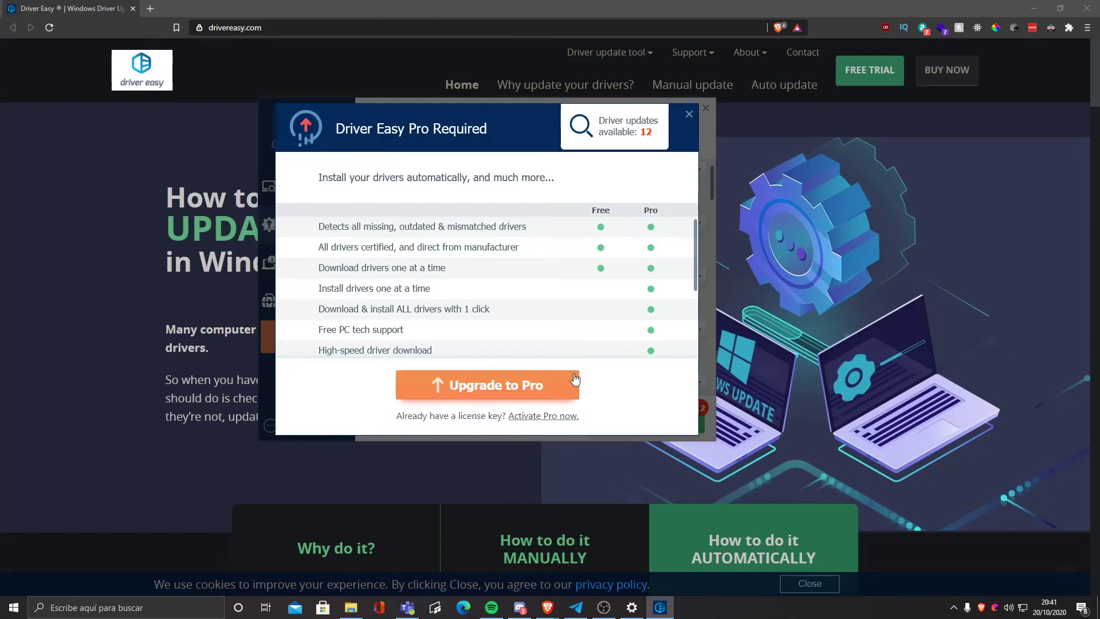
pyautogui.press('Escape')
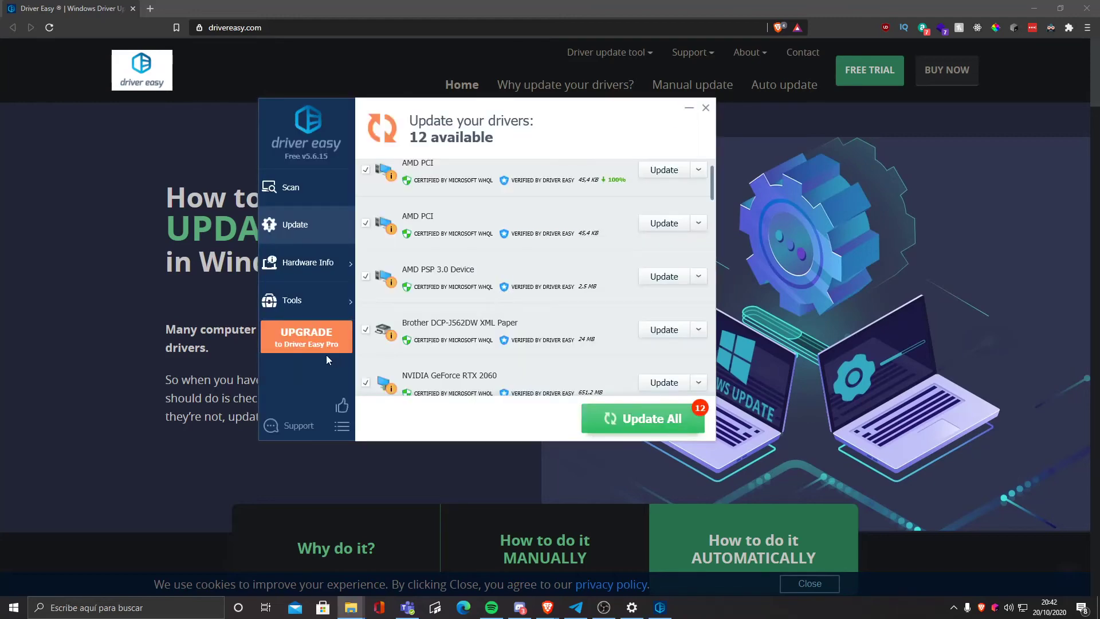
pyautogui.click(641, 419)
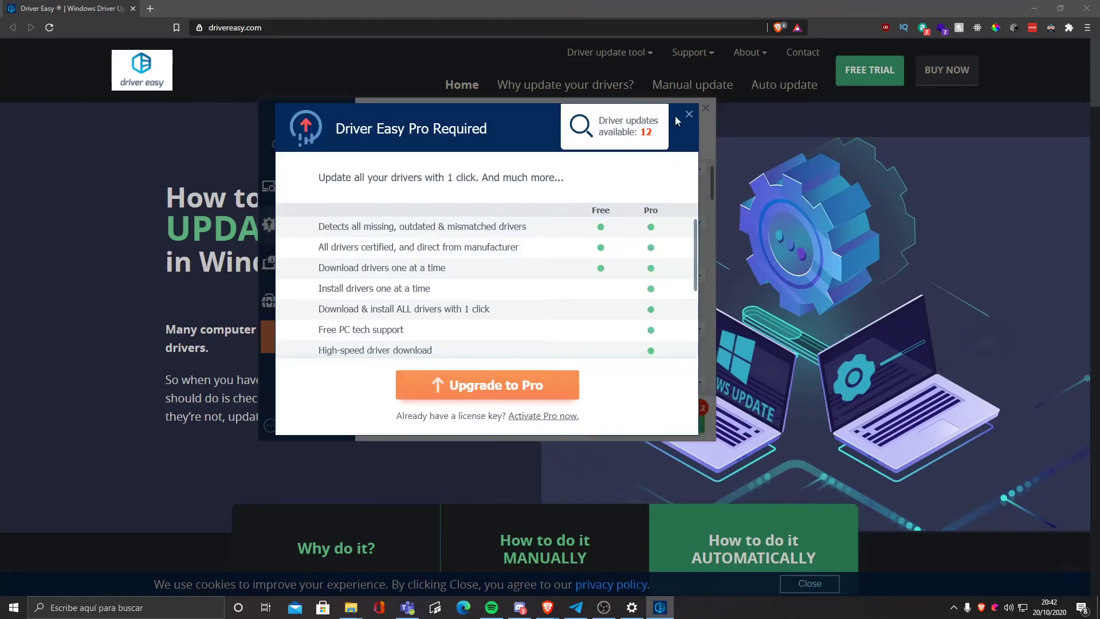
pyautogui.click(689, 114)
# Update the AMD PCI driver again, choosing Manually Install to download it
pyautogui.click(661, 173)
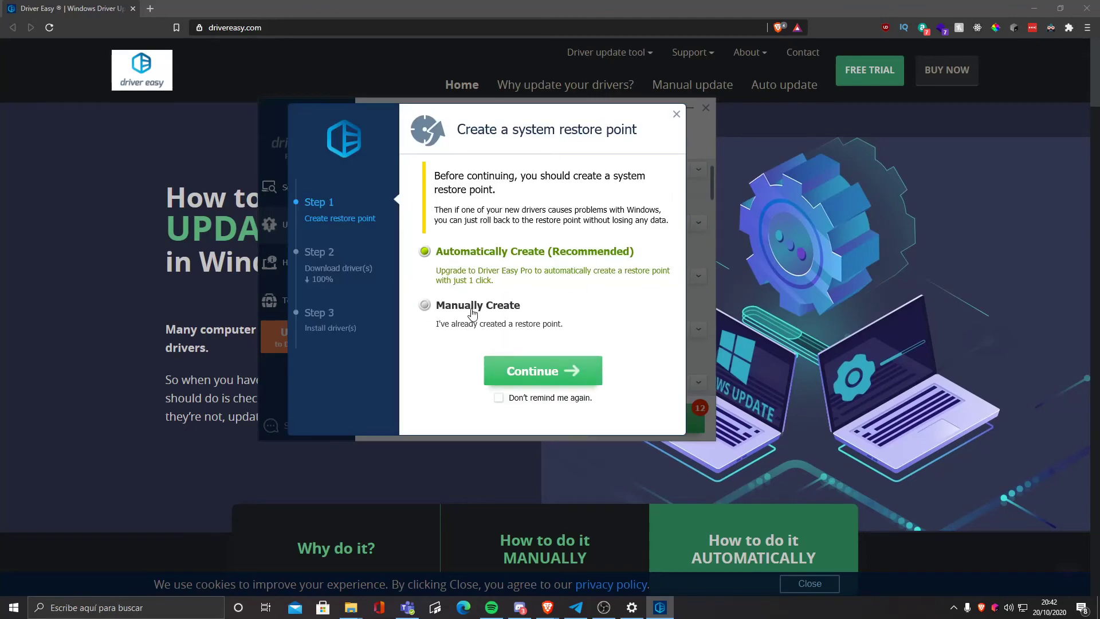
pyautogui.click(584, 371)
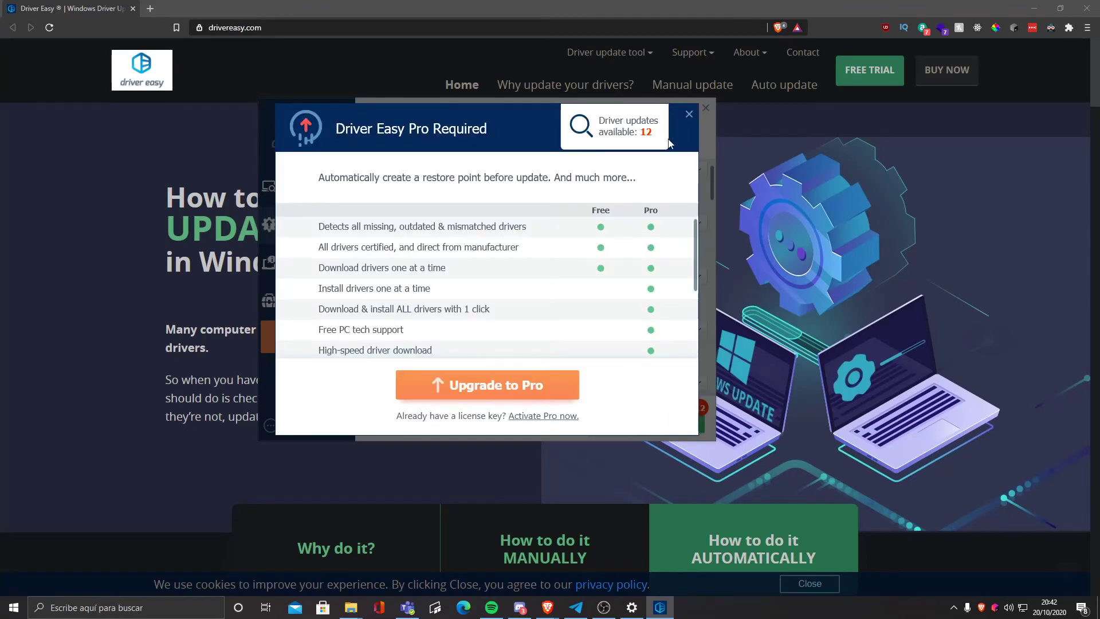
pyautogui.click(689, 114)
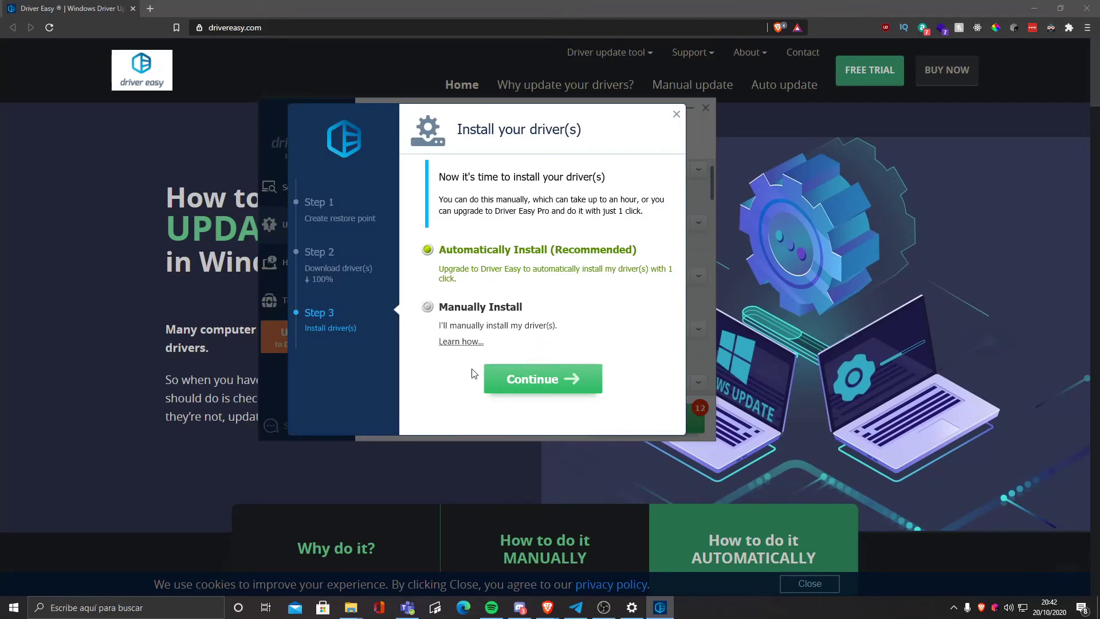
pyautogui.click(461, 308)
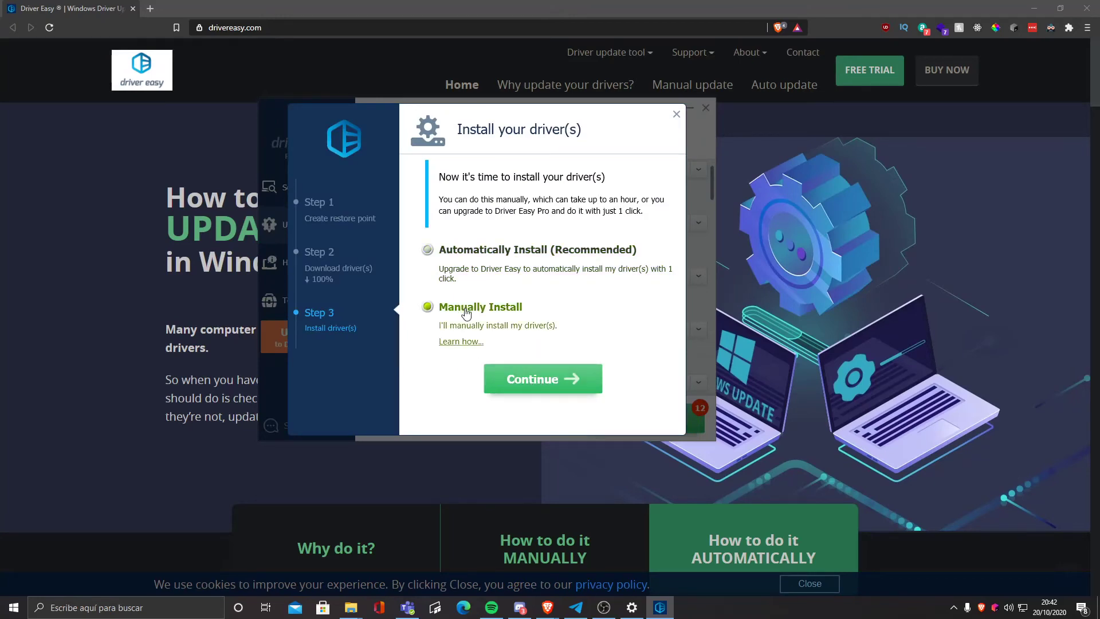
pyautogui.click(552, 383)
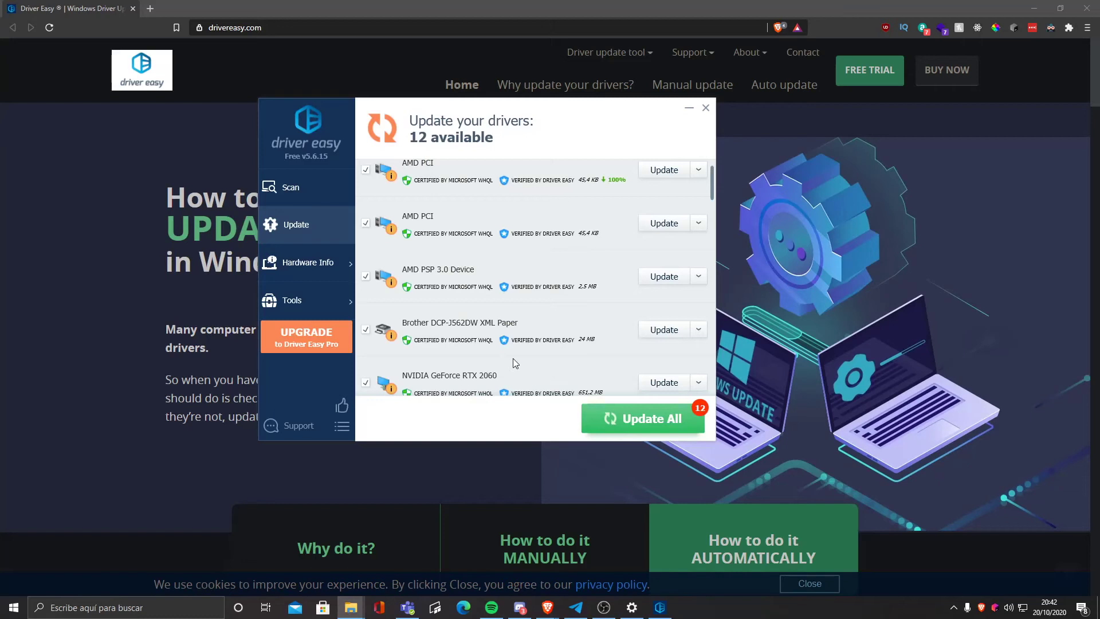
# Expand the first row's dropdown to show the AMD GPIO Controller drivers
pyautogui.scroll(5, 513, 367)
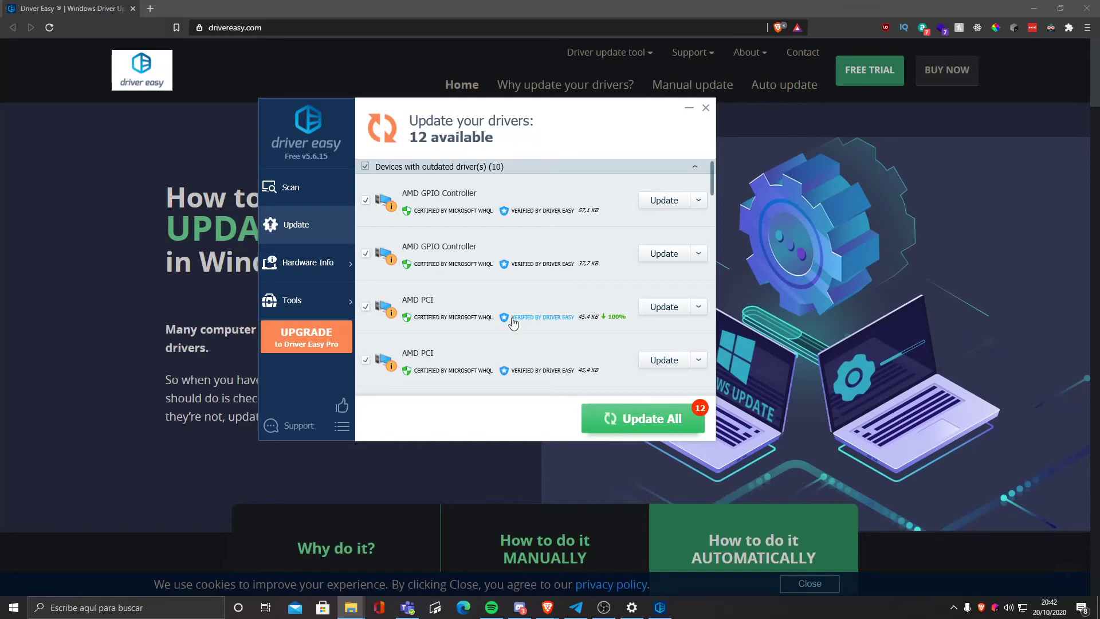
pyautogui.scroll(-6, 511, 324)
pyautogui.scroll(-3, 532, 318)
pyautogui.scroll(9, 535, 317)
pyautogui.click(699, 201)
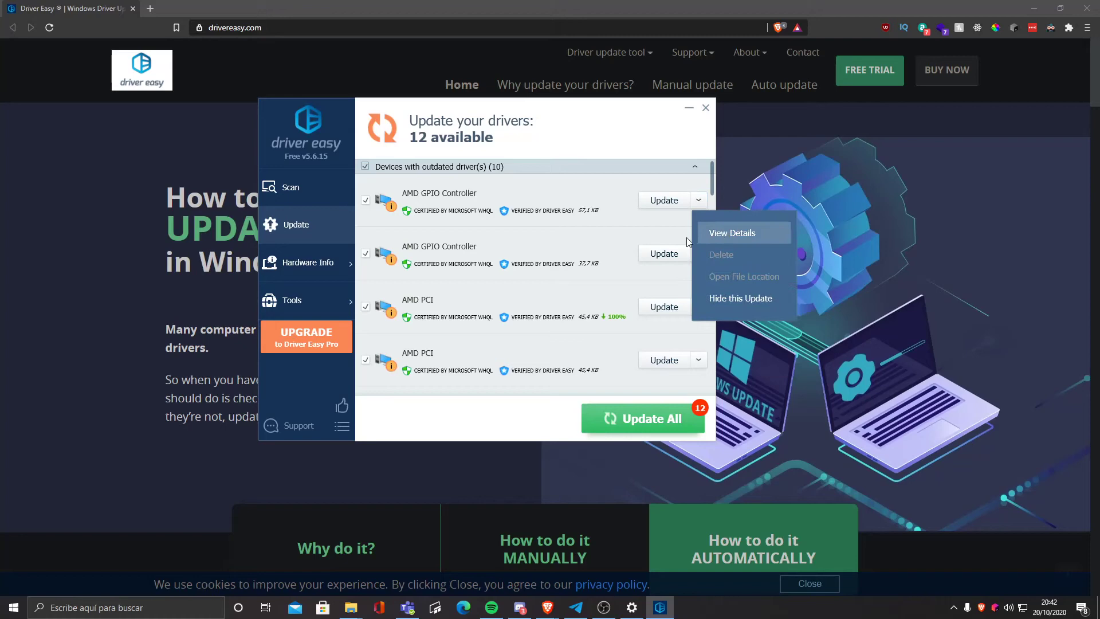
pyautogui.scroll(-1, 687, 237)
pyautogui.scroll(1, 659, 207)
# Download the first AMD GPIO Controller driver (57.1 KB) via Manually Install
pyautogui.click(660, 202)
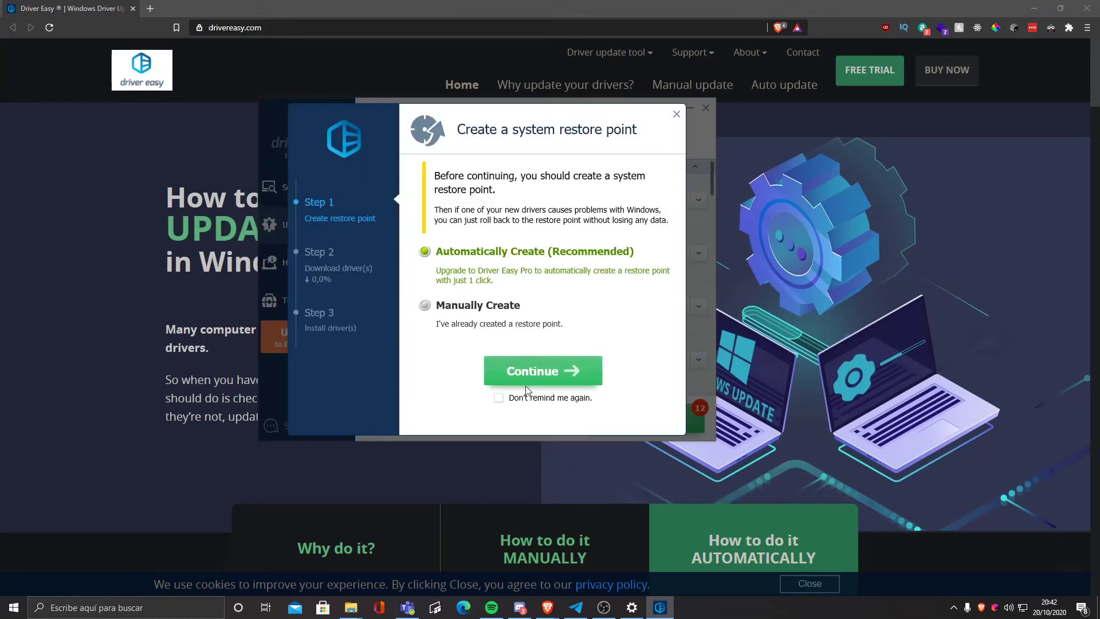
pyautogui.click(535, 379)
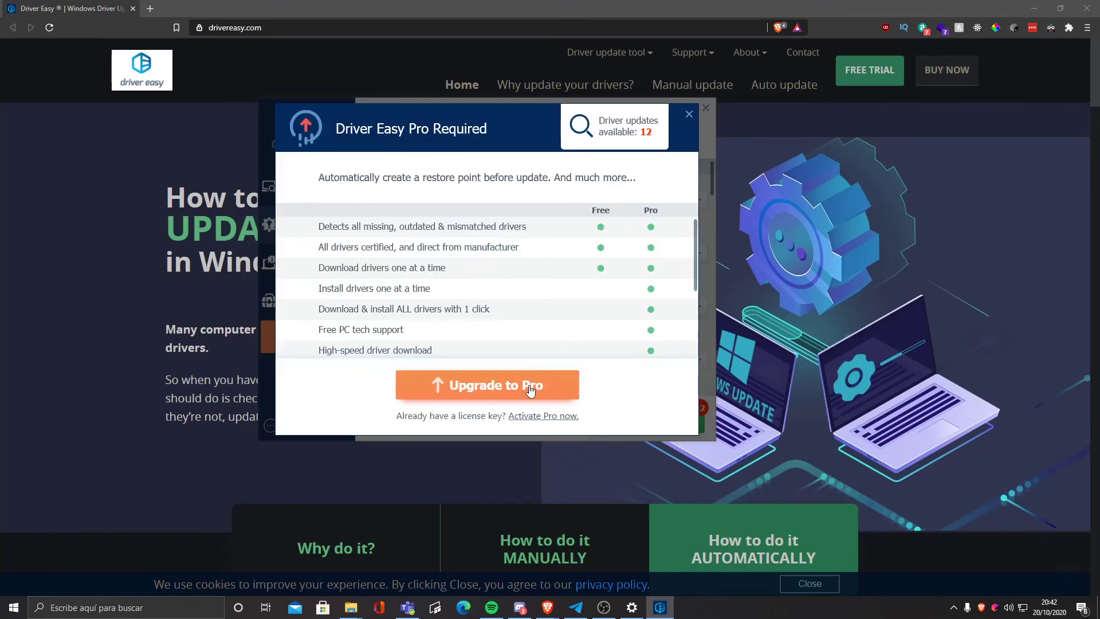
pyautogui.click(688, 116)
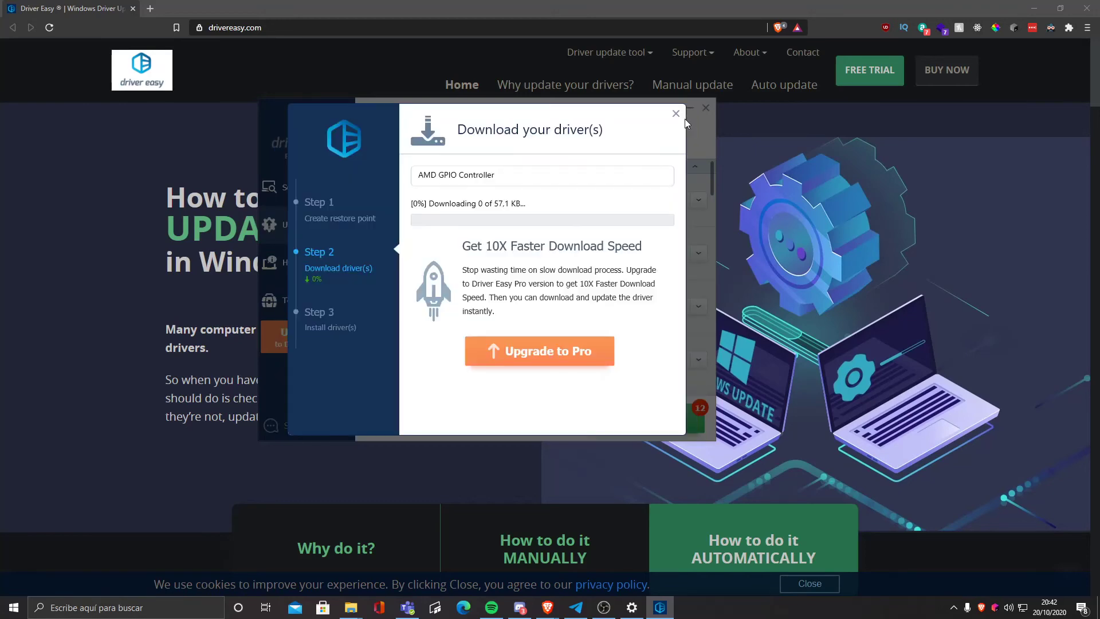
pyautogui.click(465, 309)
pyautogui.click(535, 378)
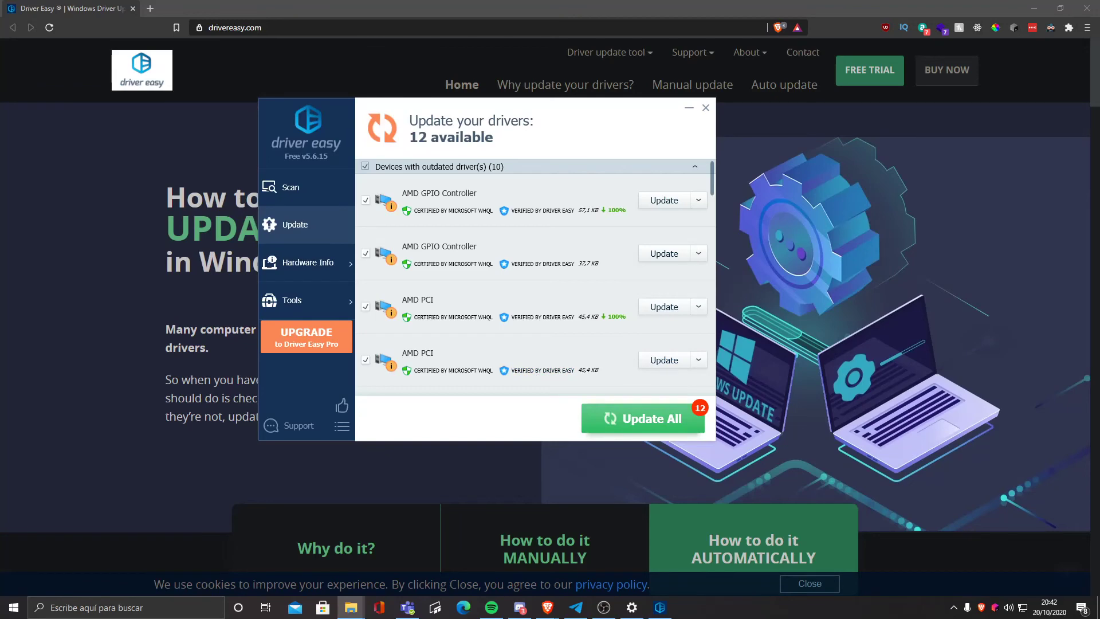
pyautogui.moveTo(650, 180); pyautogui.dragTo(348, 158)
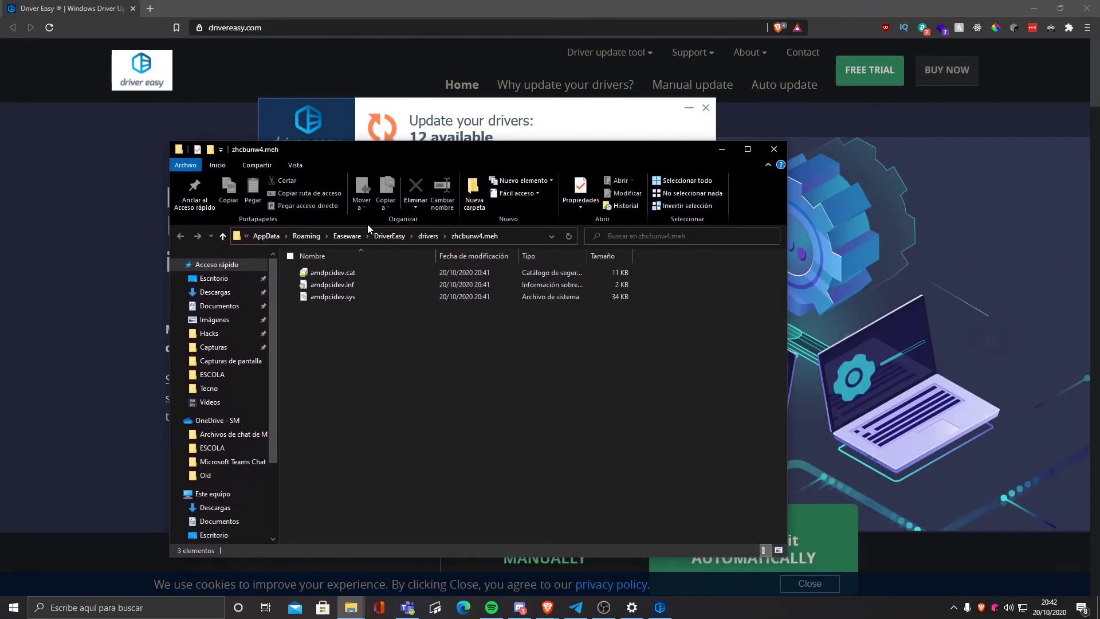
pyautogui.doubleClick(365, 273)
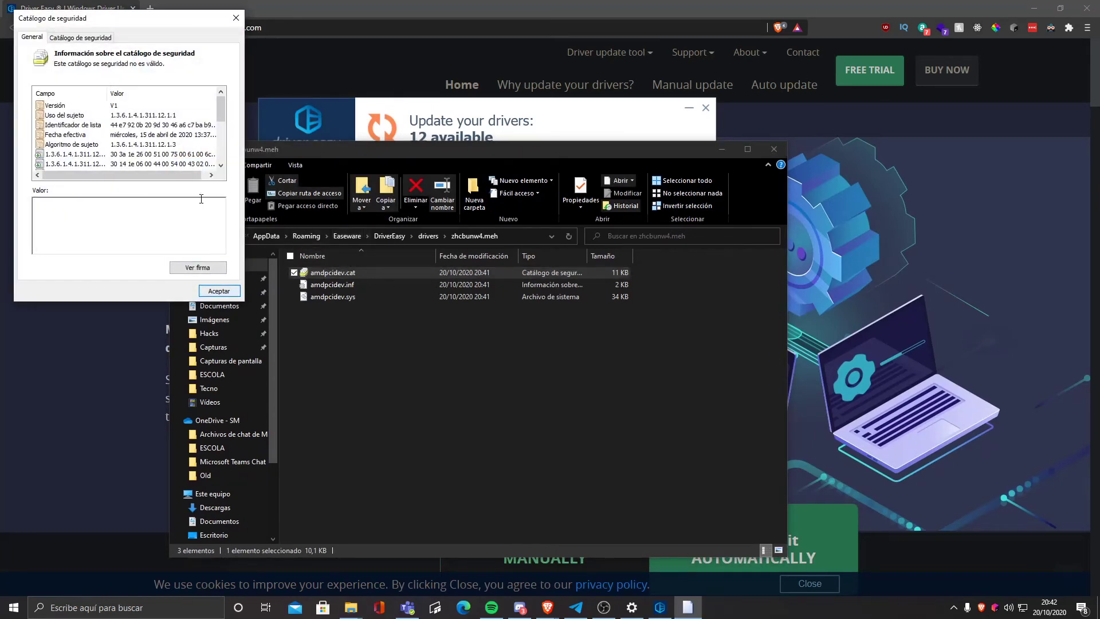
pyautogui.click(236, 18)
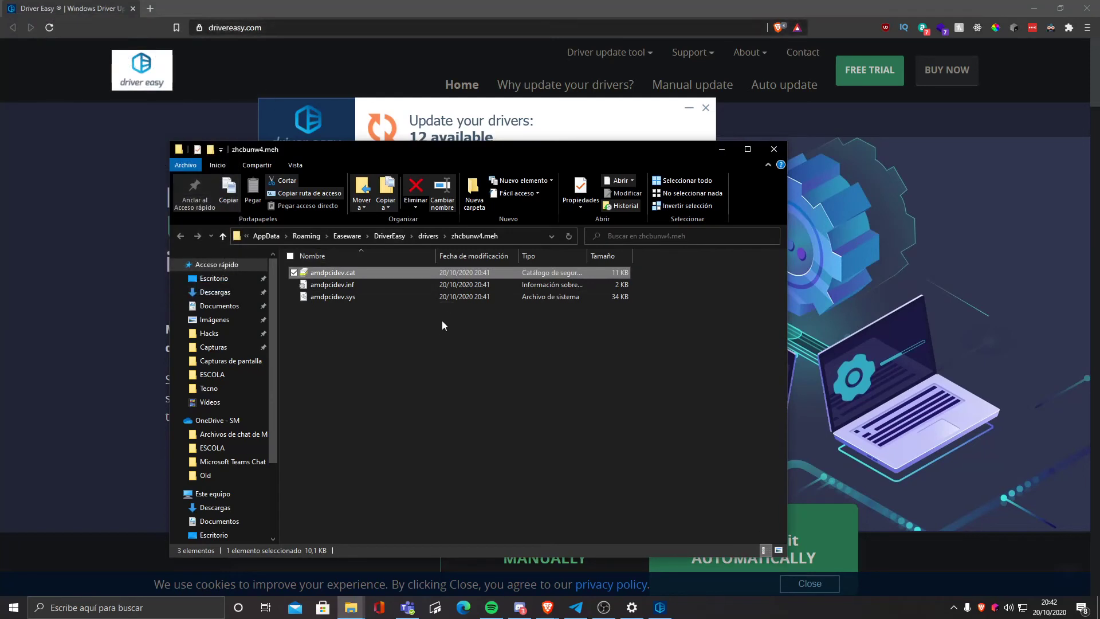
pyautogui.moveTo(436, 330); pyautogui.dragTo(373, 264)
pyautogui.moveTo(378, 304); pyautogui.dragTo(367, 270)
pyautogui.moveTo(351, 335); pyautogui.dragTo(345, 297)
pyautogui.moveTo(368, 368); pyautogui.dragTo(402, 298)
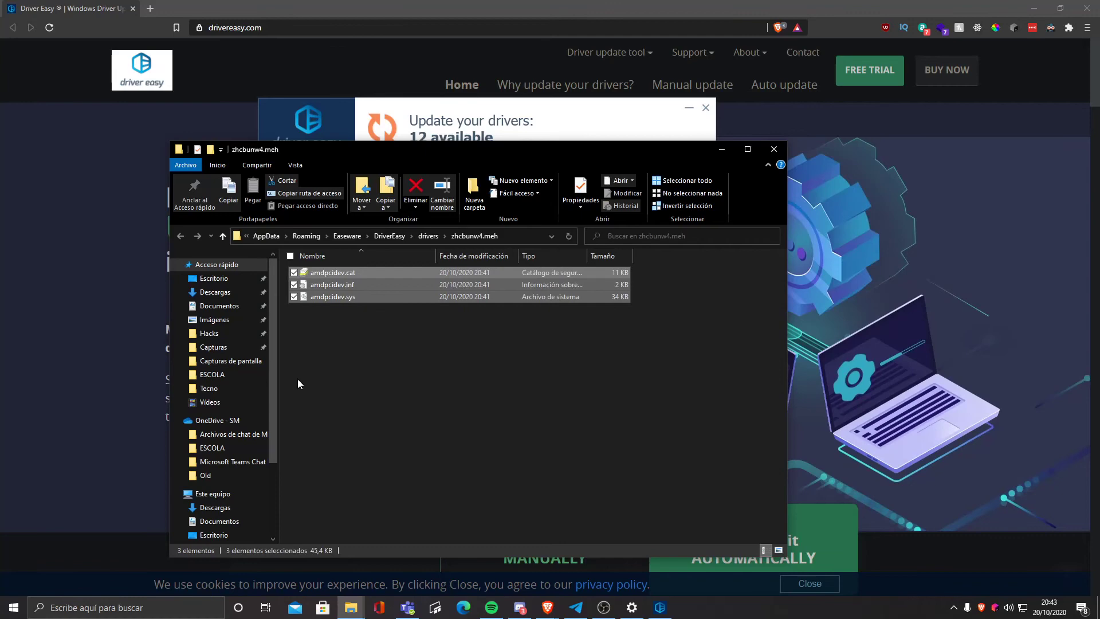
pyautogui.moveTo(298, 379); pyautogui.dragTo(368, 263)
pyautogui.moveTo(372, 351); pyautogui.dragTo(320, 243)
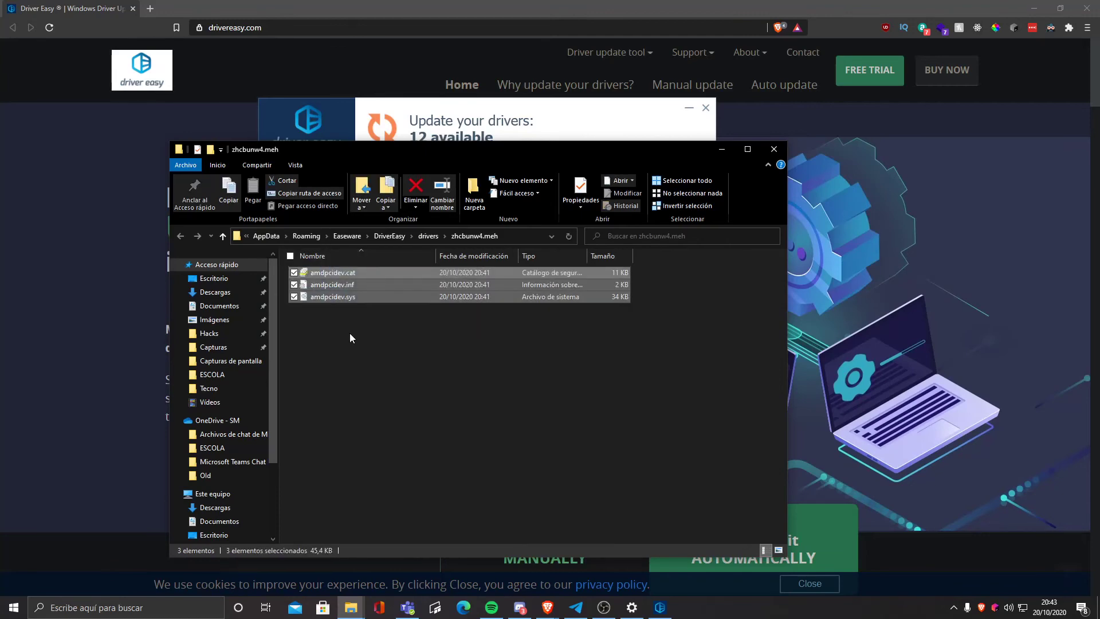
pyautogui.click(774, 149)
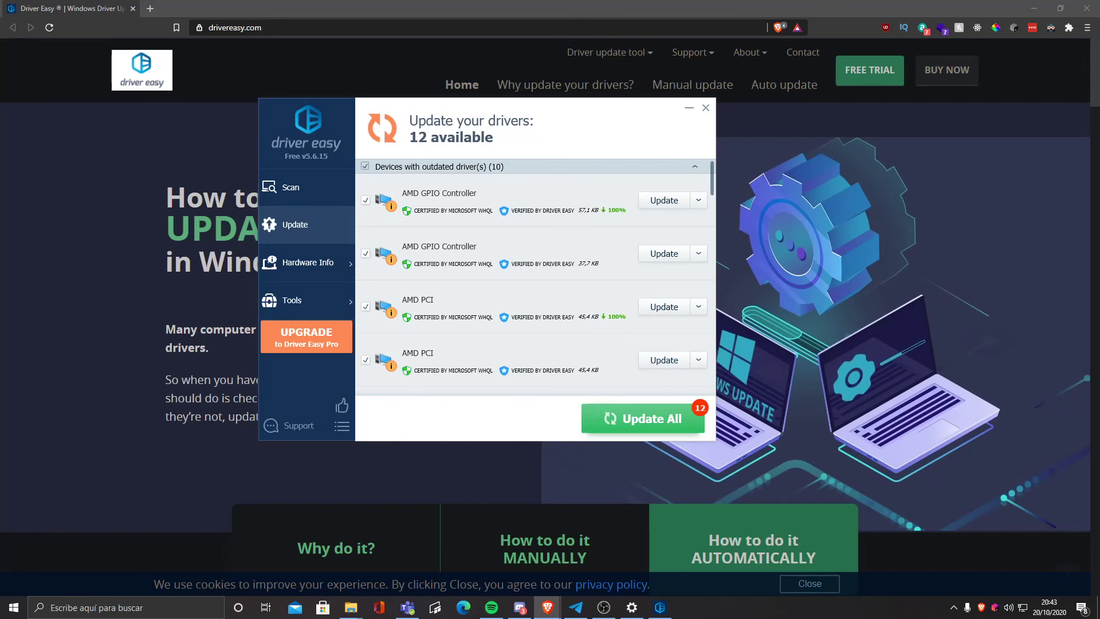
# Minimise Driver Easy to view the webpage, then restore it and drag it rightward
pyautogui.click(758, 102)
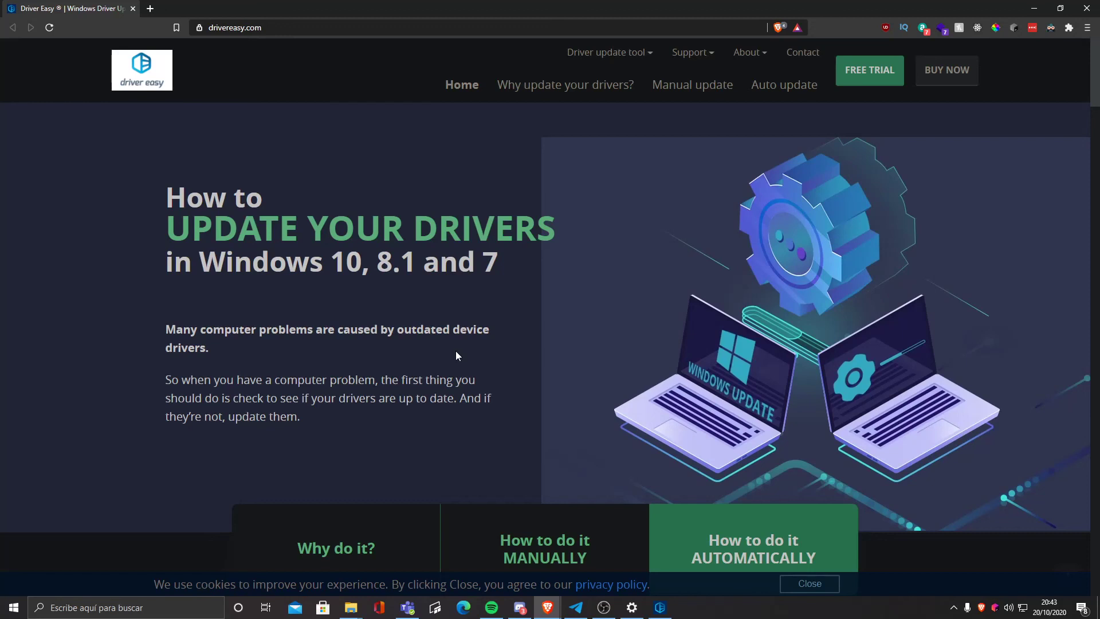
pyautogui.click(660, 607)
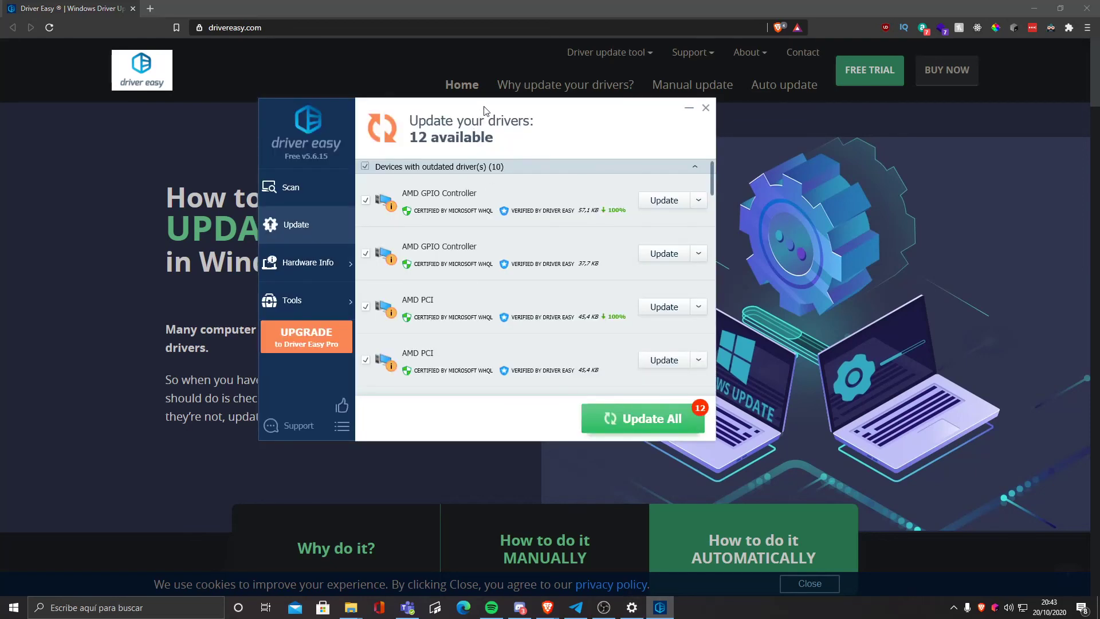
pyautogui.moveTo(484, 109); pyautogui.dragTo(509, 108)
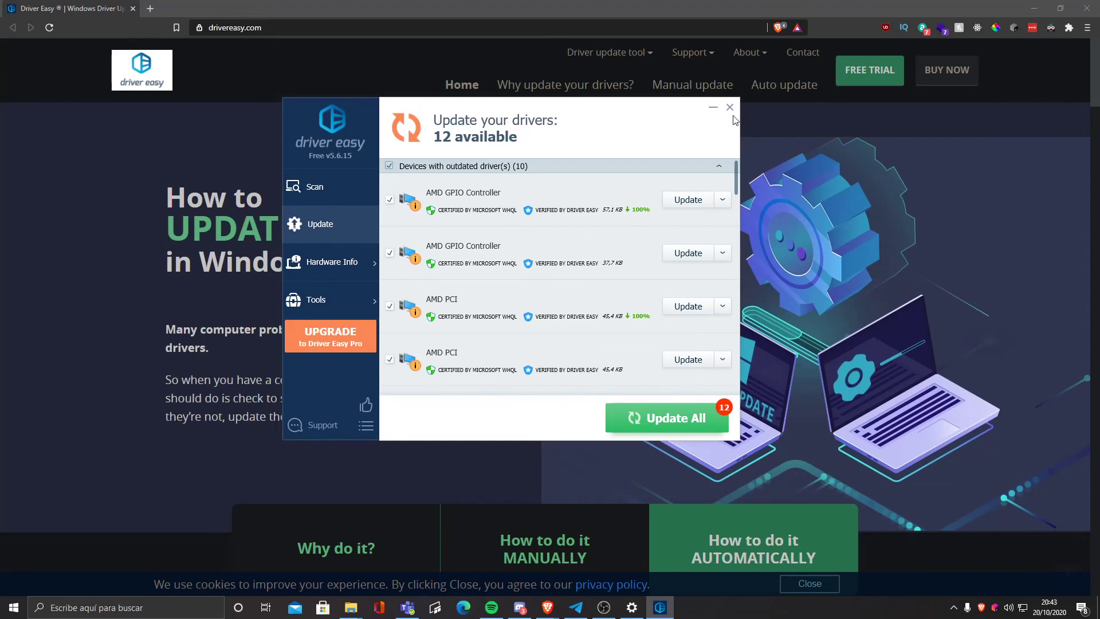
pyautogui.moveTo(653, 106); pyautogui.dragTo(684, 107)
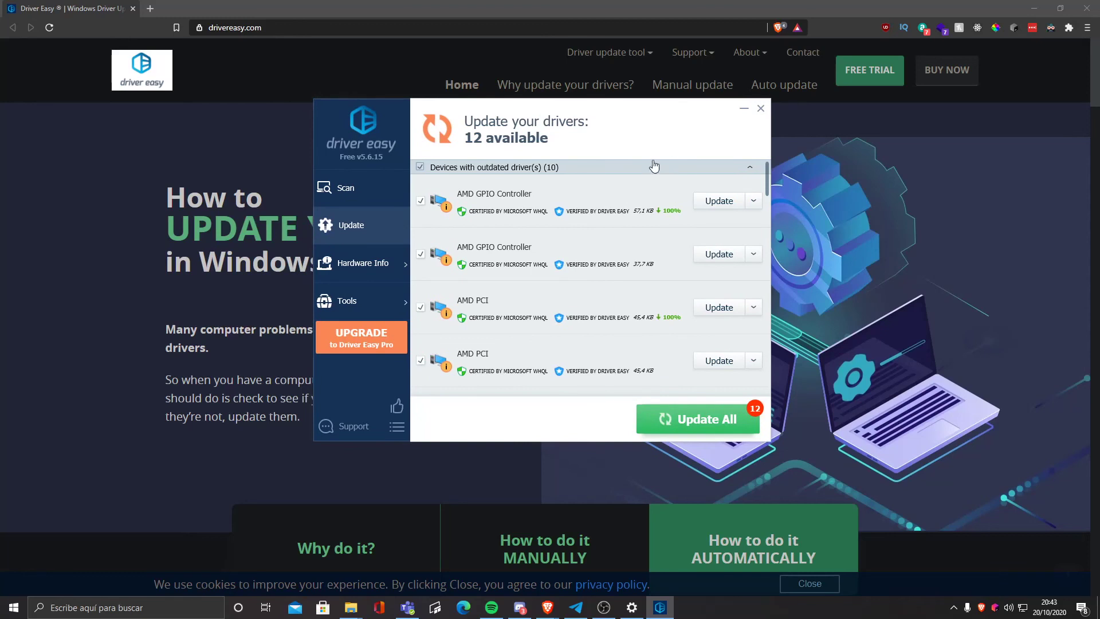